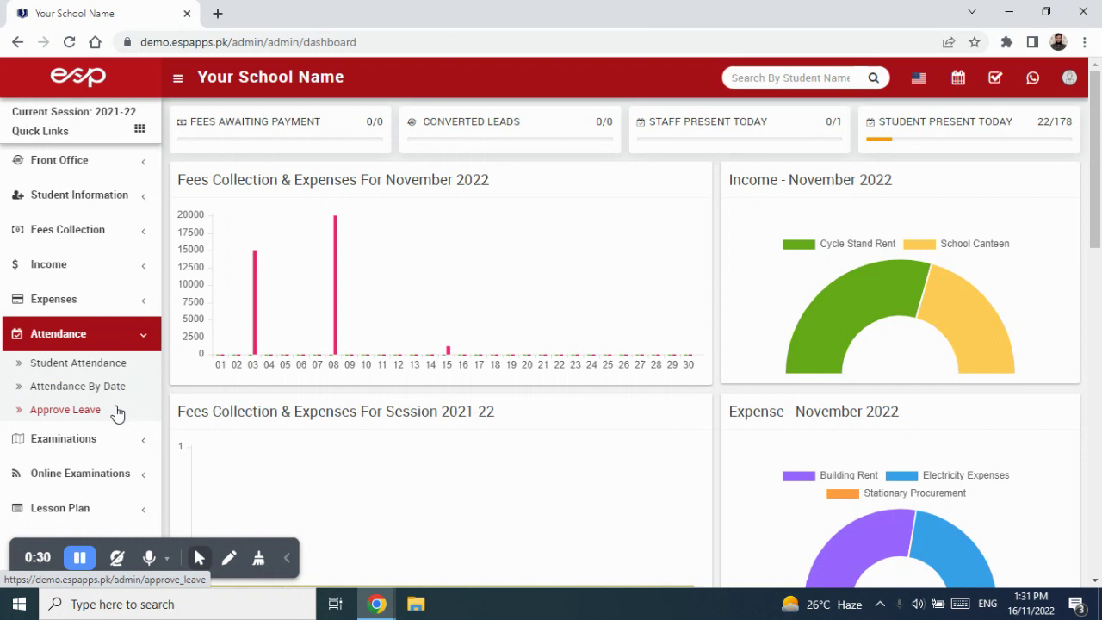
- Load the student attendance list for class 2, section Blue
left_click(124, 370)
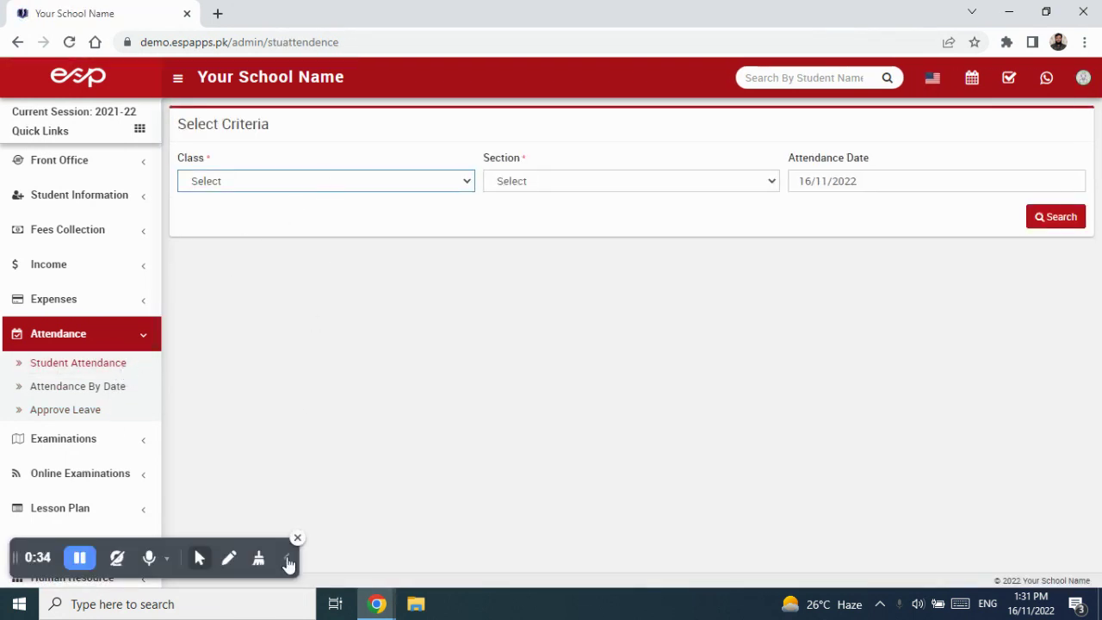
left_click(312, 181)
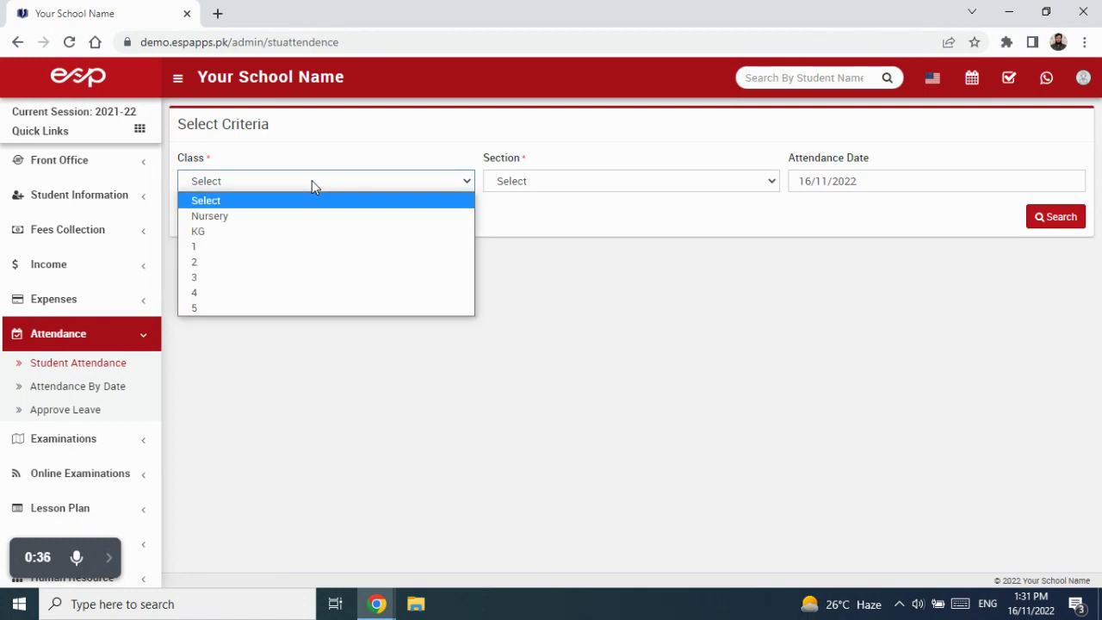
left_click(334, 264)
left_click(585, 187)
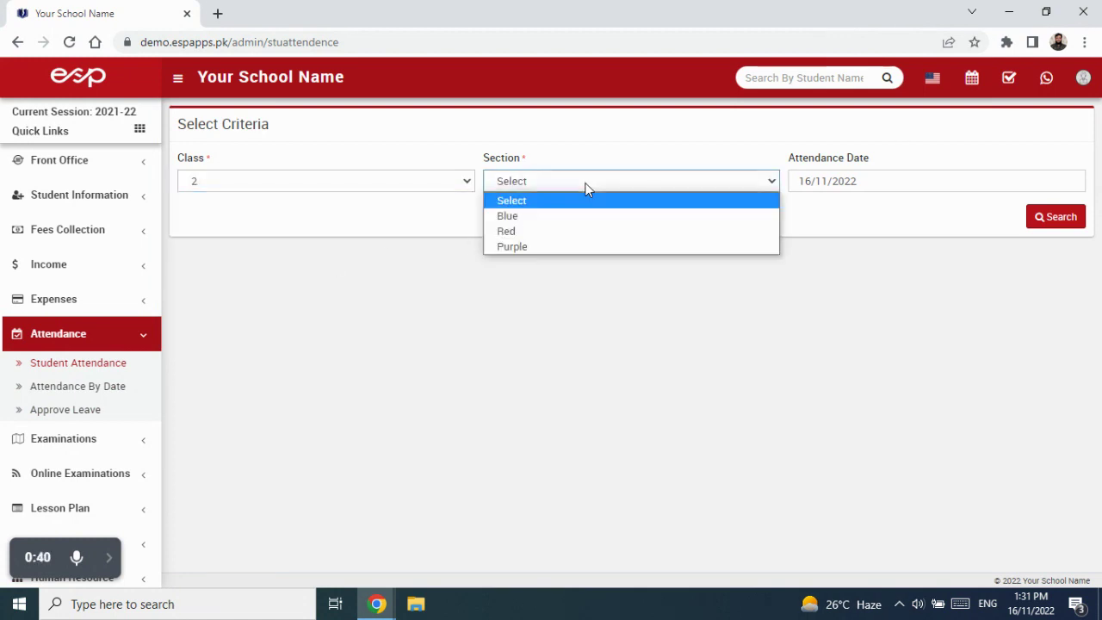
left_click(588, 219)
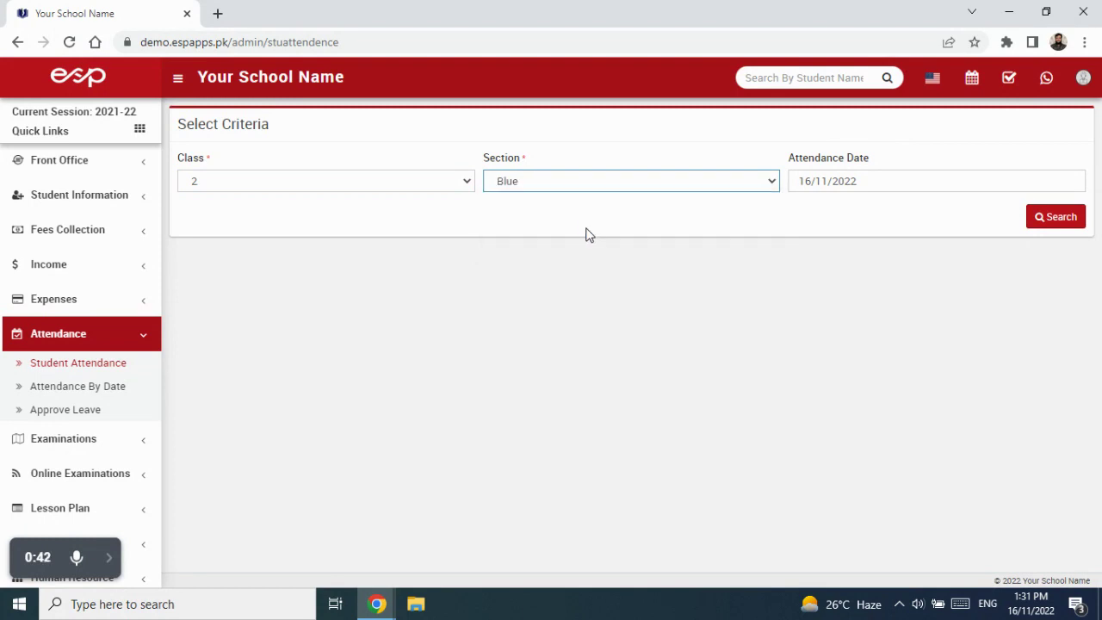
left_click(1046, 216)
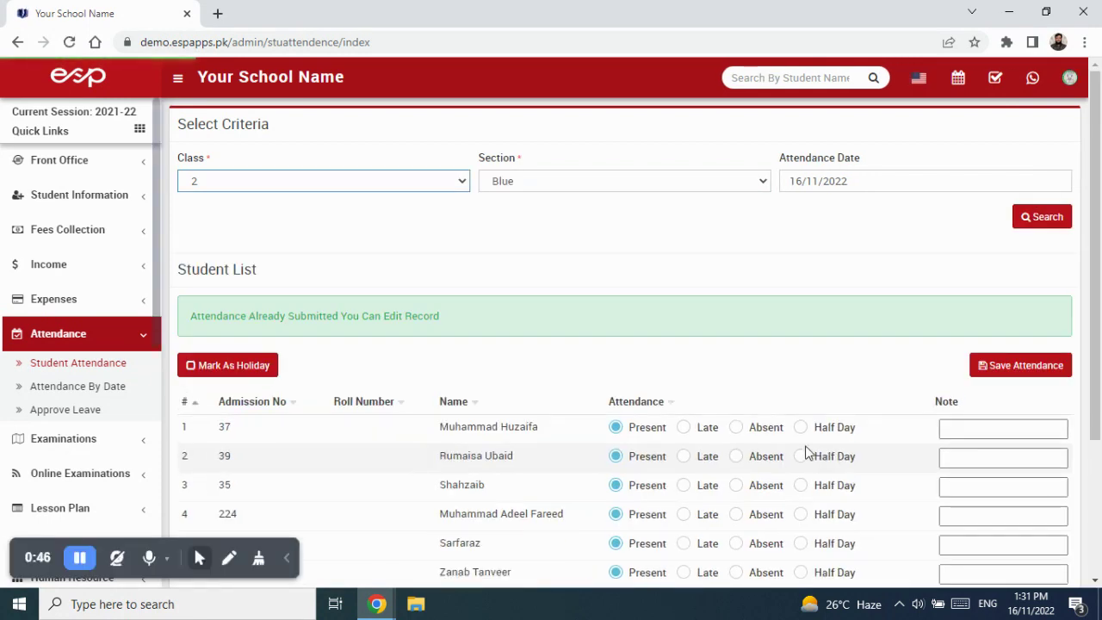
- Mark the attendance date 16/11/2022 as a holiday for class 2 Blue and save the attendance
scroll(664, 420, "down", 3)
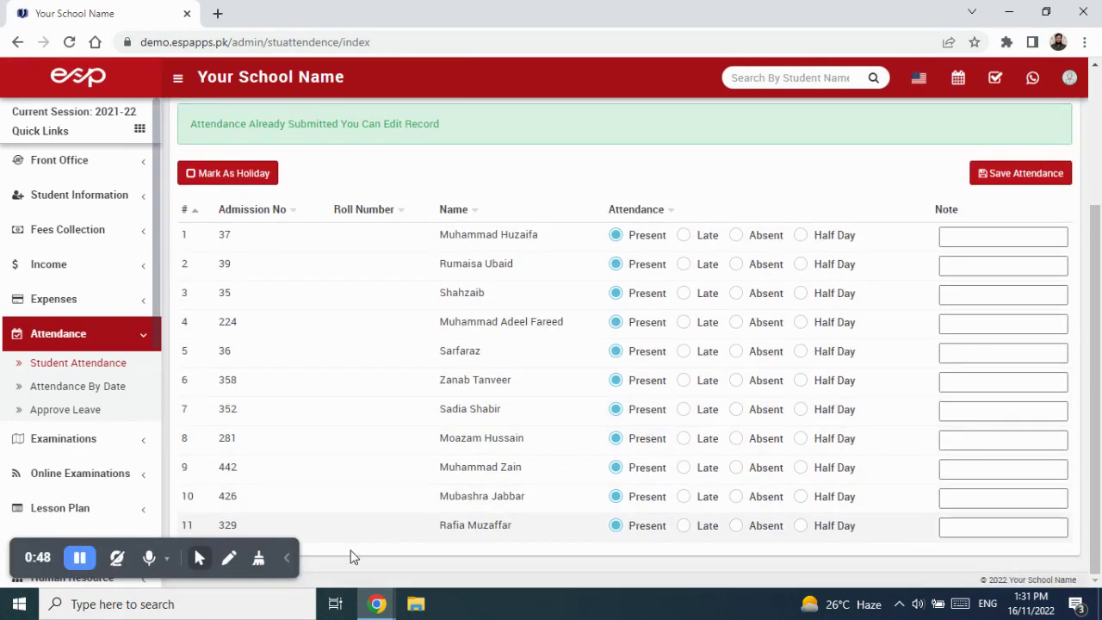
left_click(288, 558)
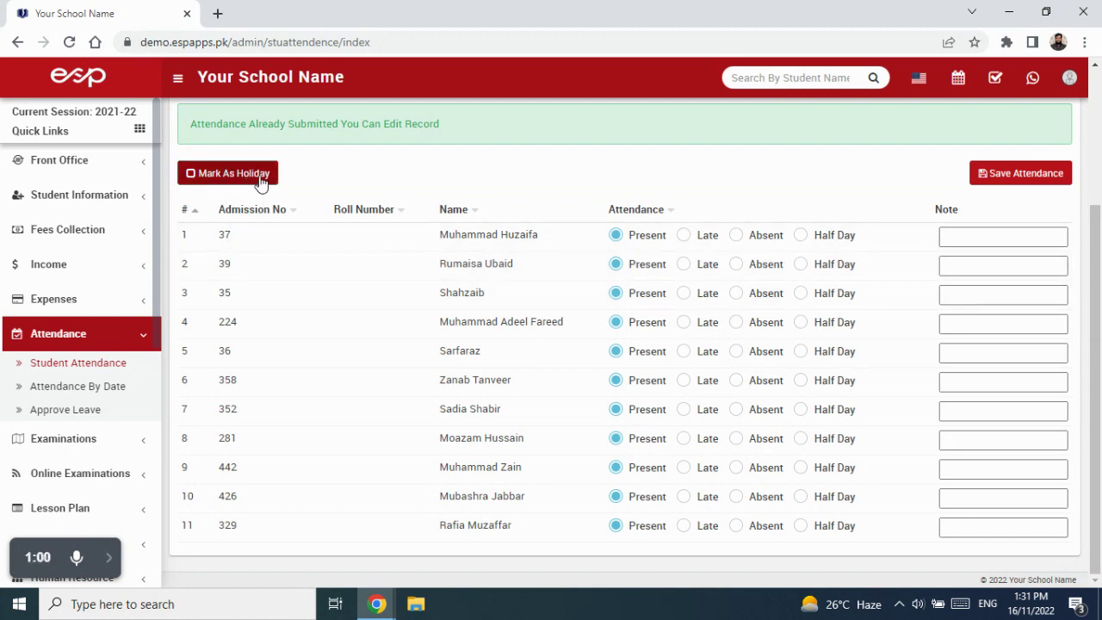
scroll(418, 263, "up", 3)
left_click_drag(796, 181, 852, 181)
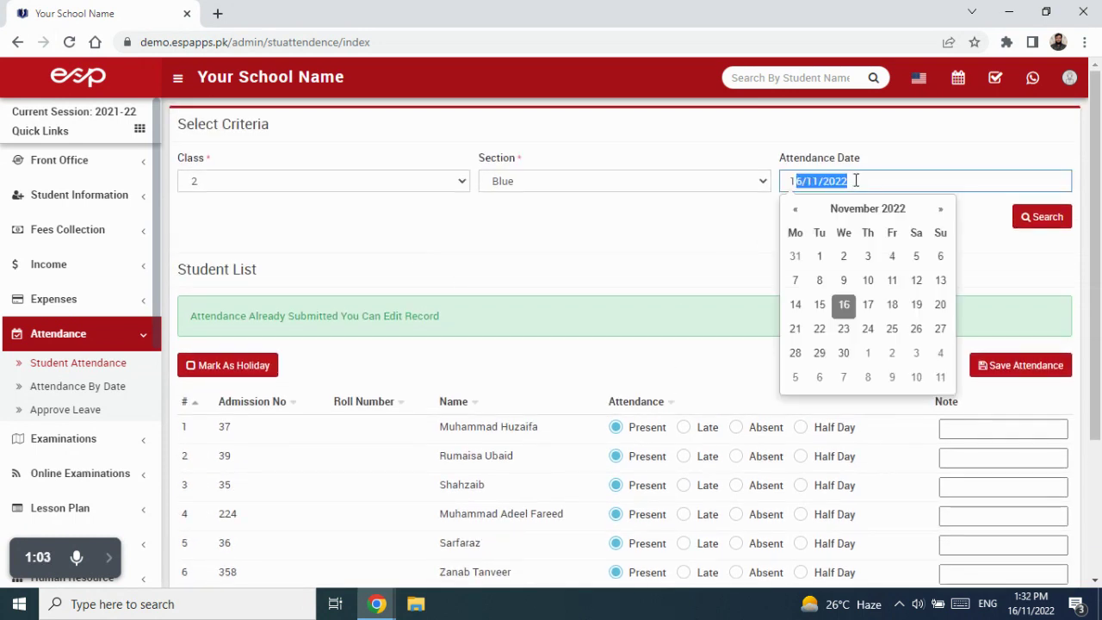
left_click(255, 367)
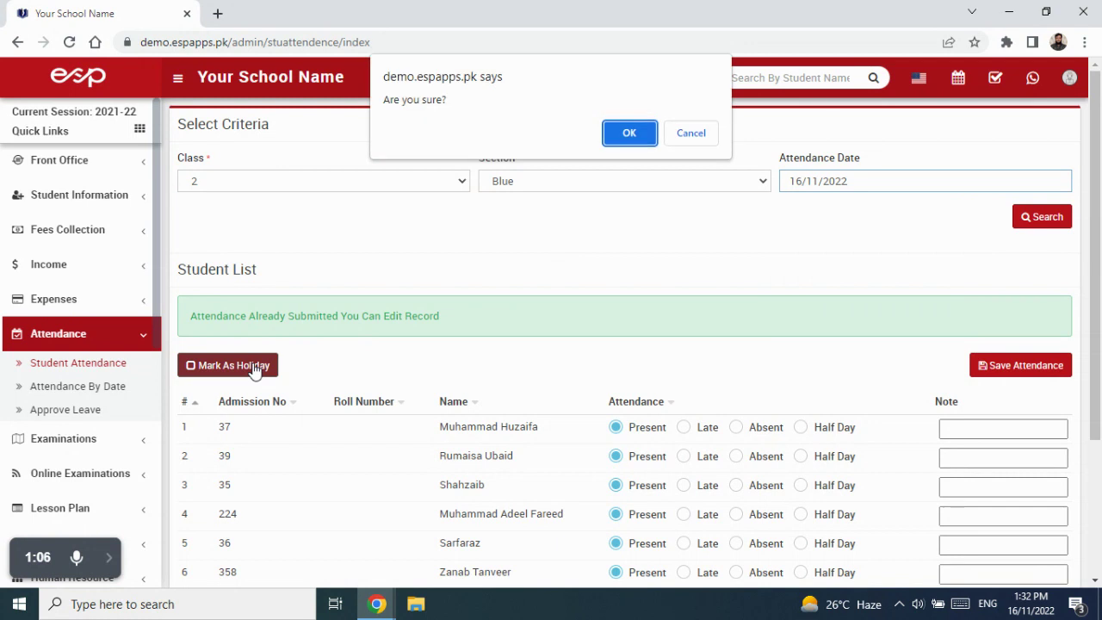
left_click(628, 138)
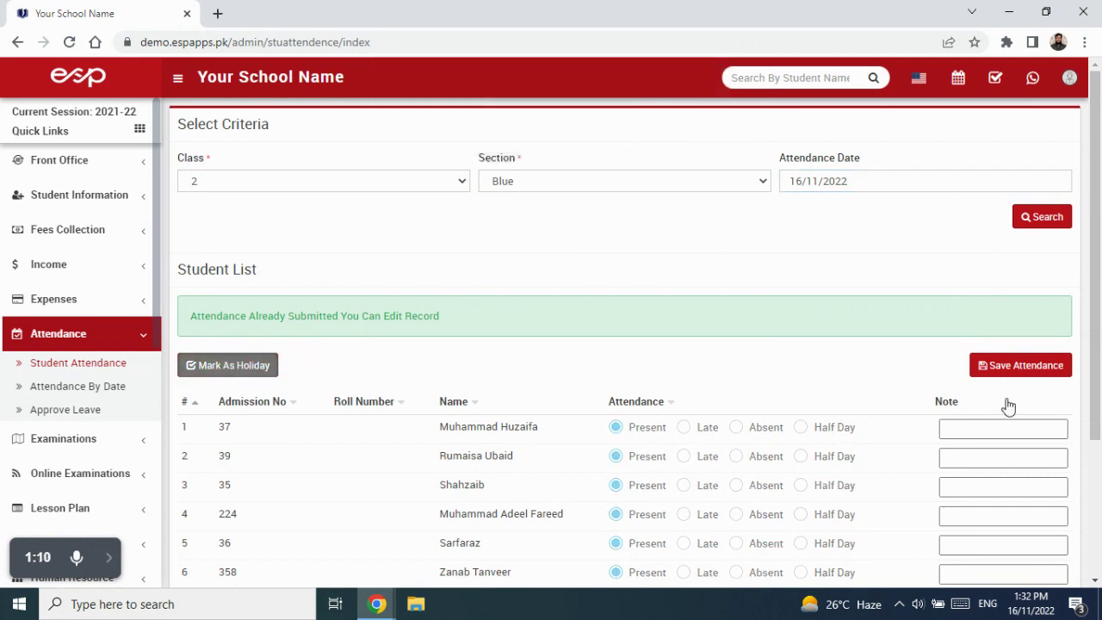
left_click(1036, 373)
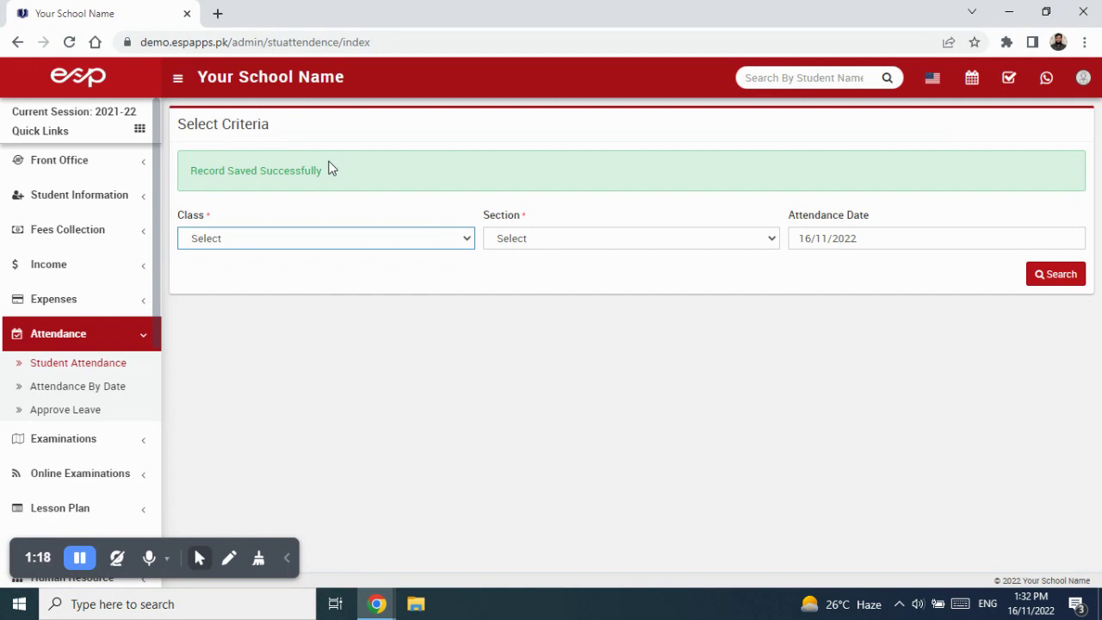
- Open the class Attendance Report among the attendance reports
left_click(93, 337)
scroll(95, 342, "down", 5)
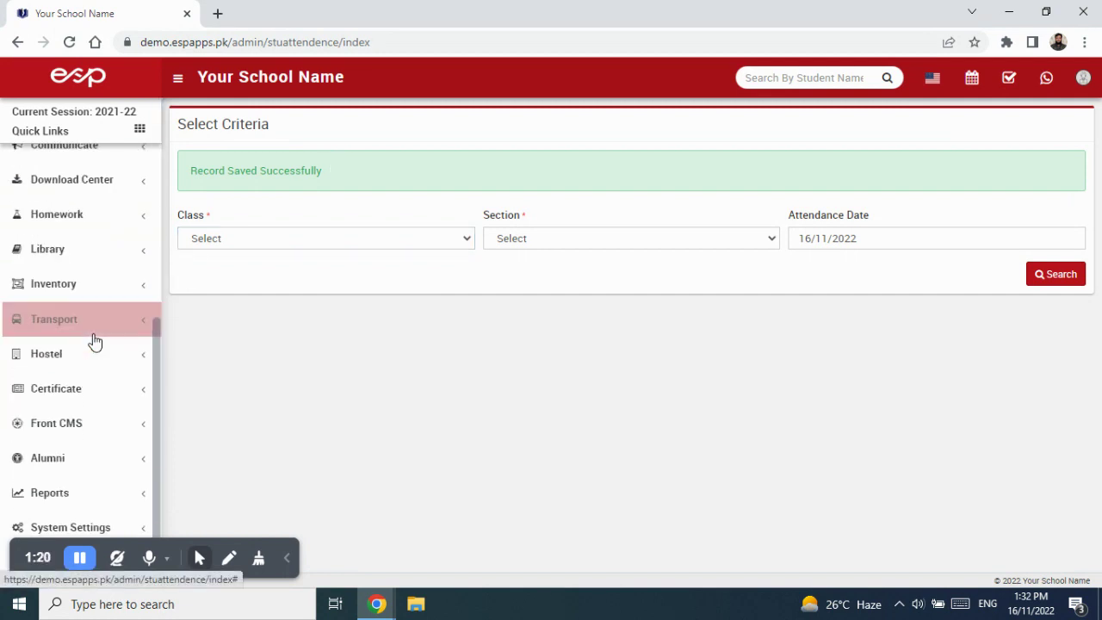
left_click(85, 497)
scroll(81, 517, "down", 3)
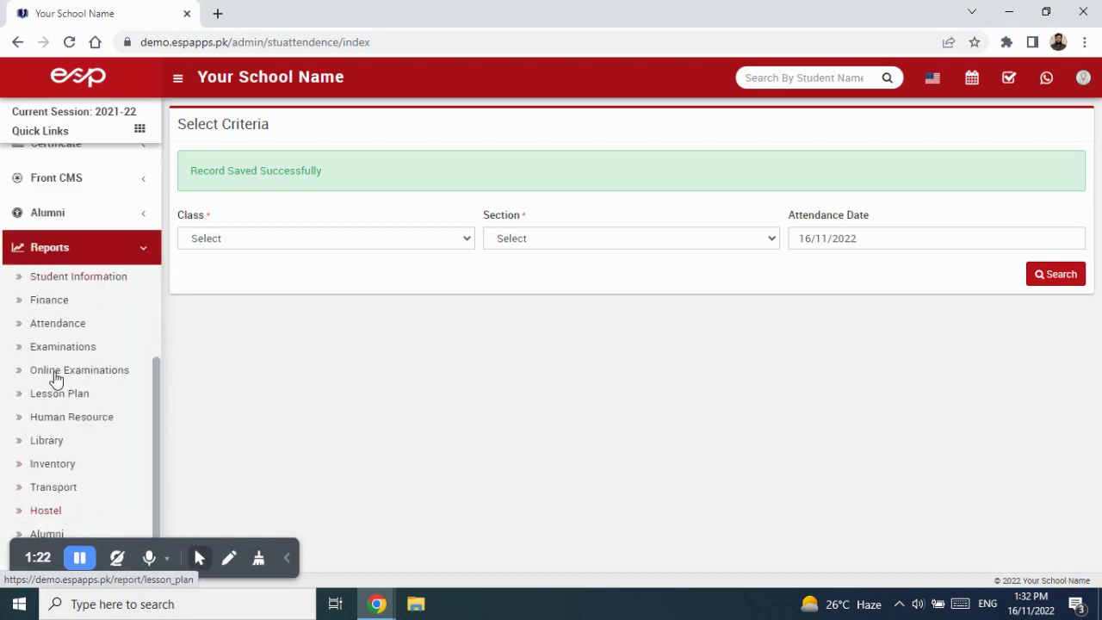
left_click(65, 326)
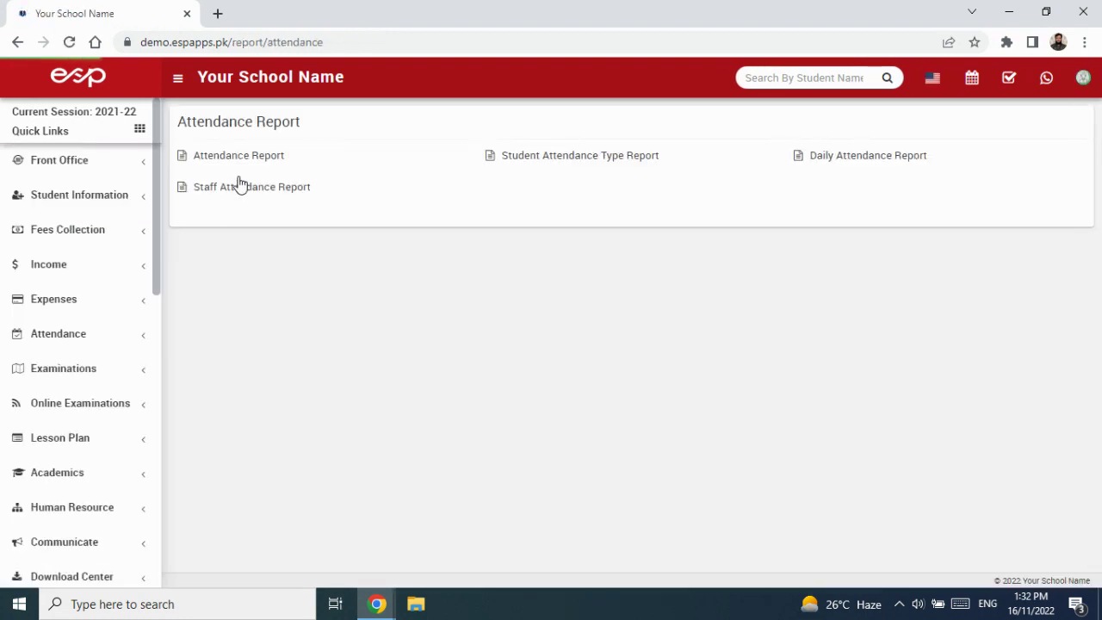
left_click(250, 157)
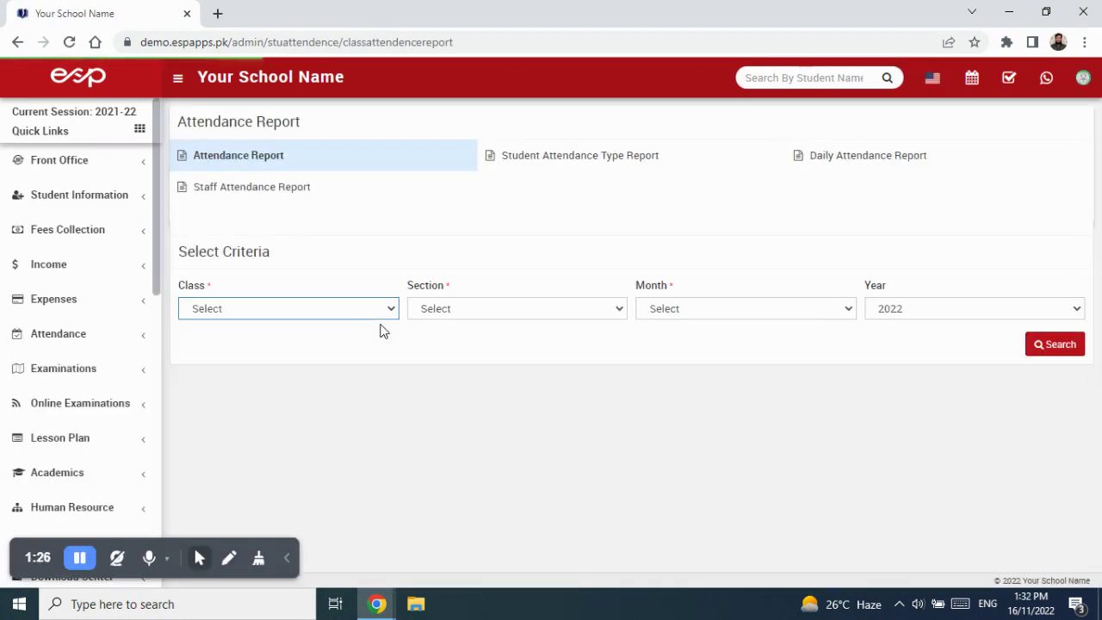
- Generate the attendance report for class 2, section Blue, for November 2022
left_click(278, 312)
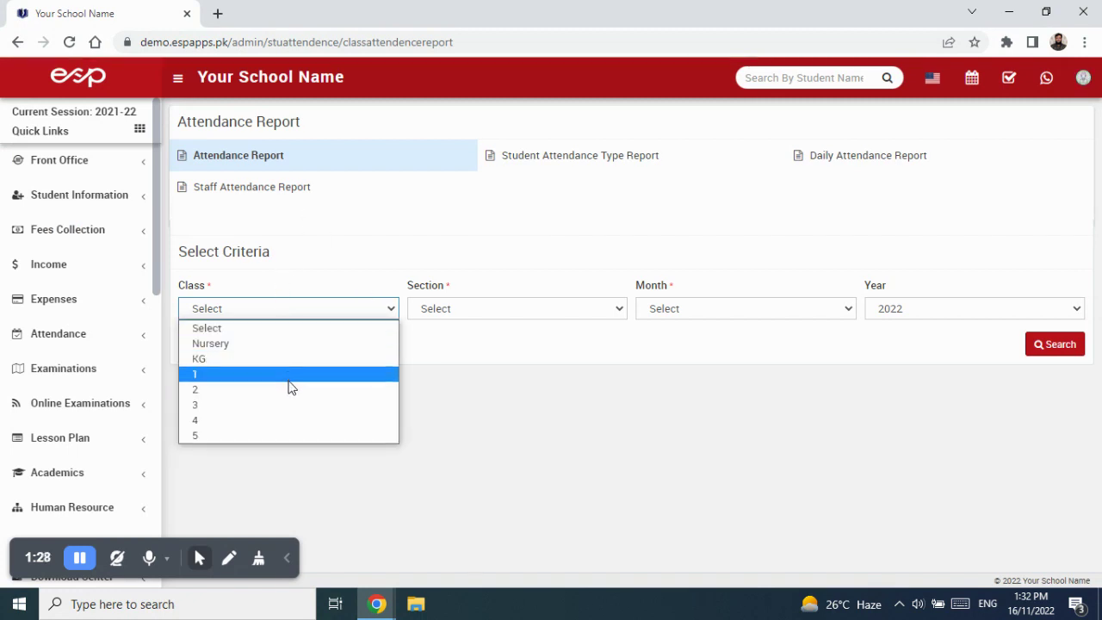
left_click(290, 389)
left_click(474, 313)
left_click(475, 345)
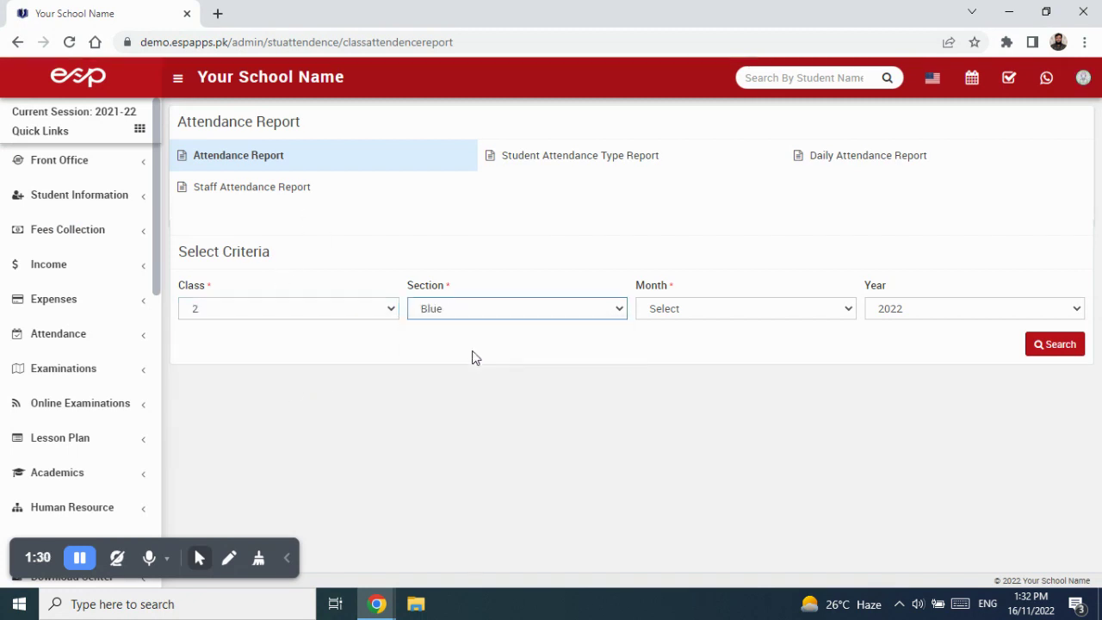
left_click(705, 317)
left_click(706, 500)
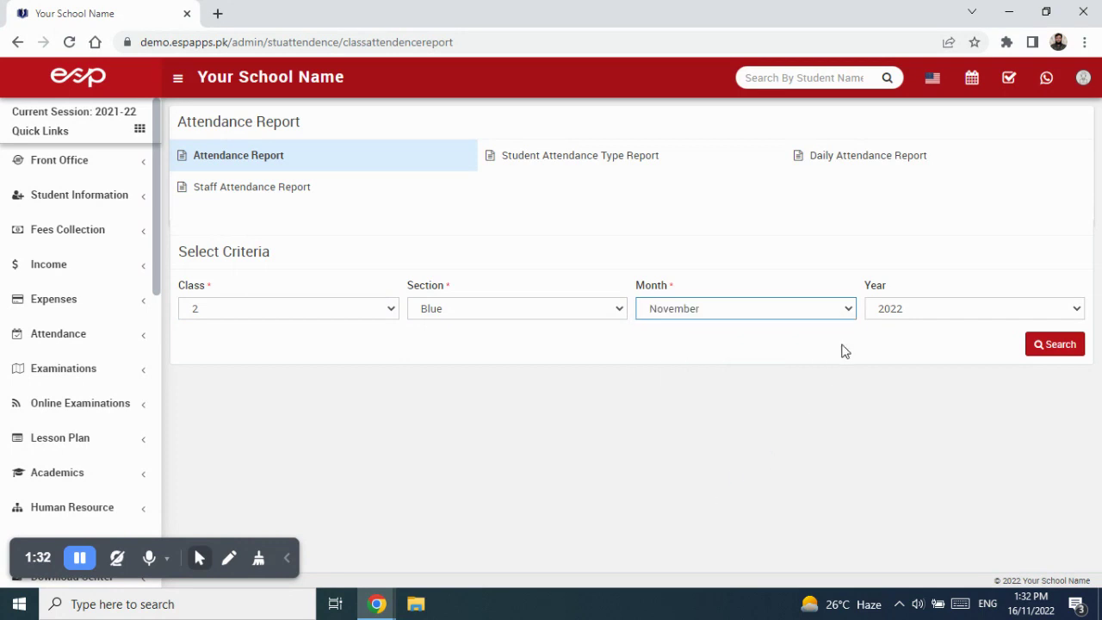
left_click(1071, 349)
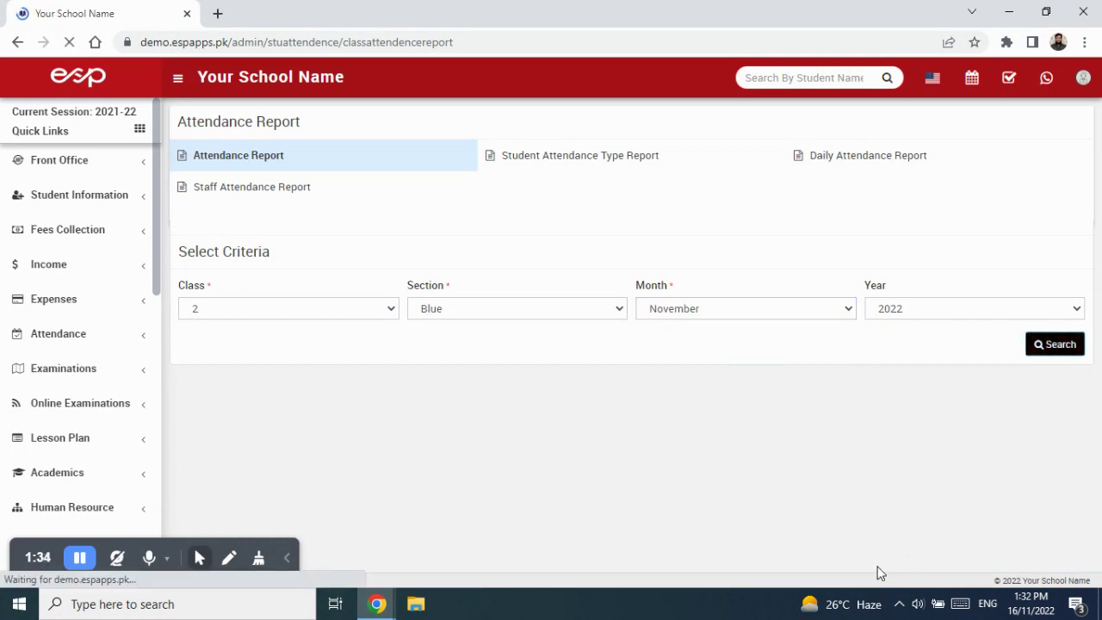
- Examine the monthly report for the attendance status of every student on 16 November
scroll(750, 477, "down", 2)
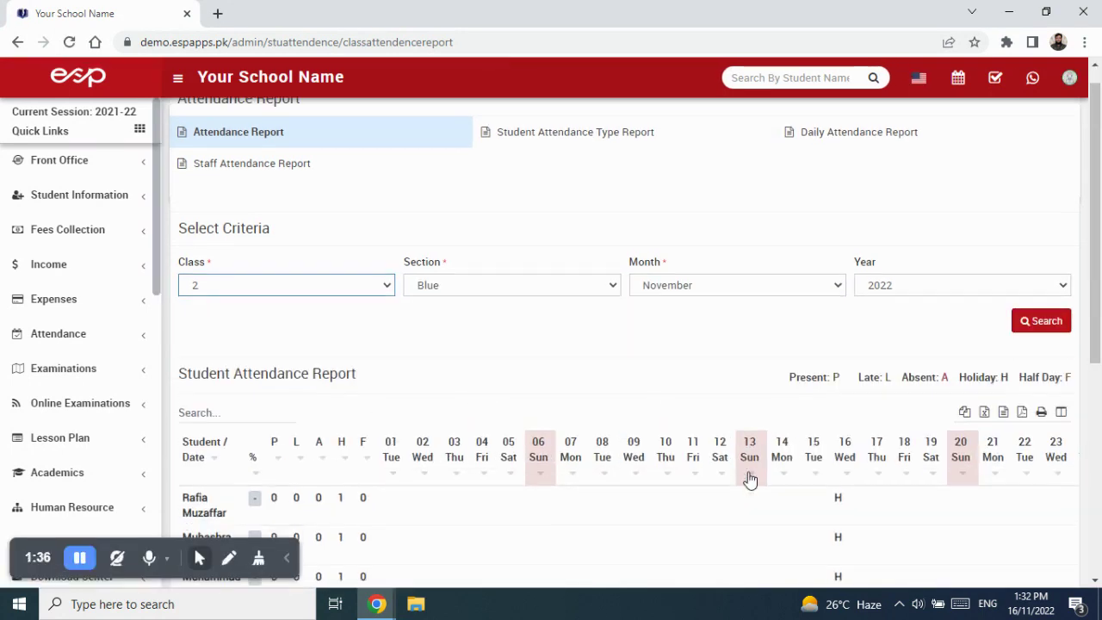
scroll(748, 477, "down", 1)
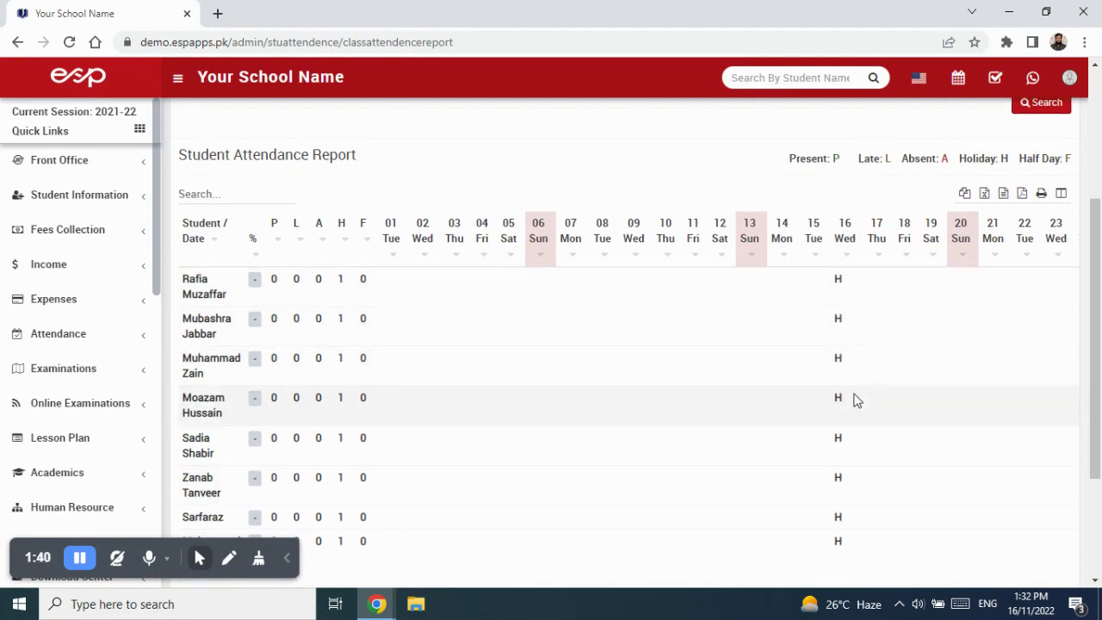
scroll(854, 405, "down", 2)
scroll(853, 422, "down", 1)
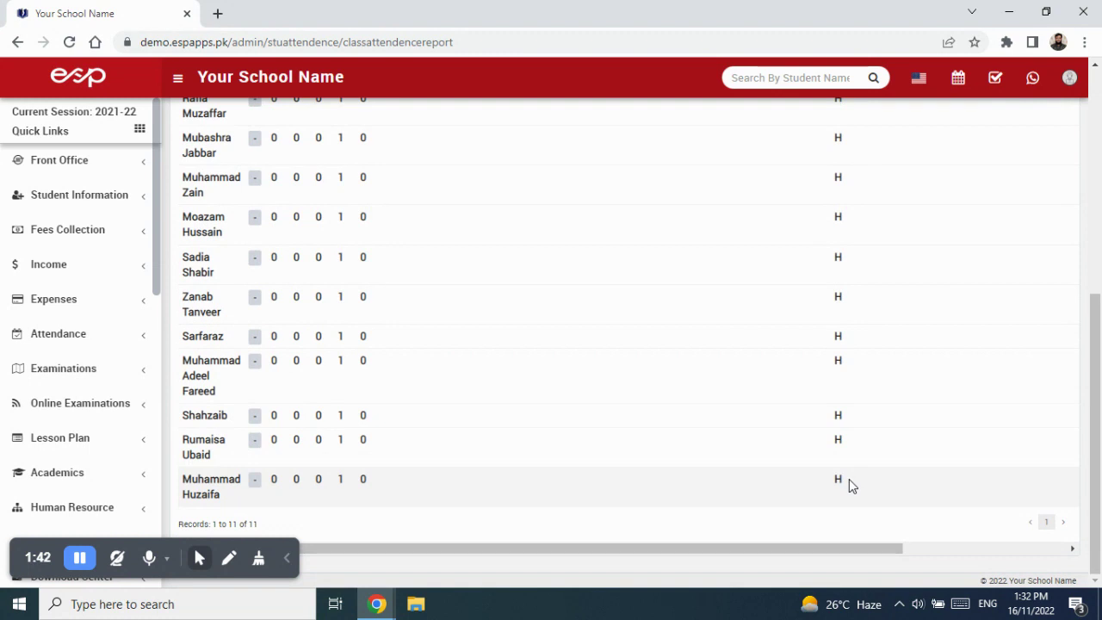
scroll(494, 285, "up", 2)
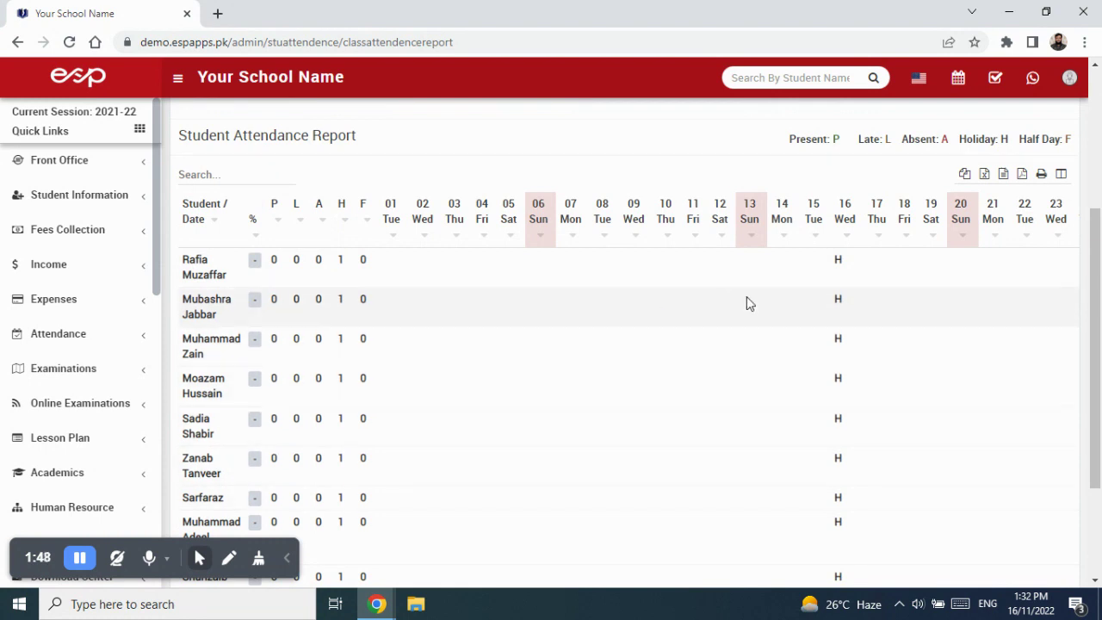
scroll(768, 145, "up", 1)
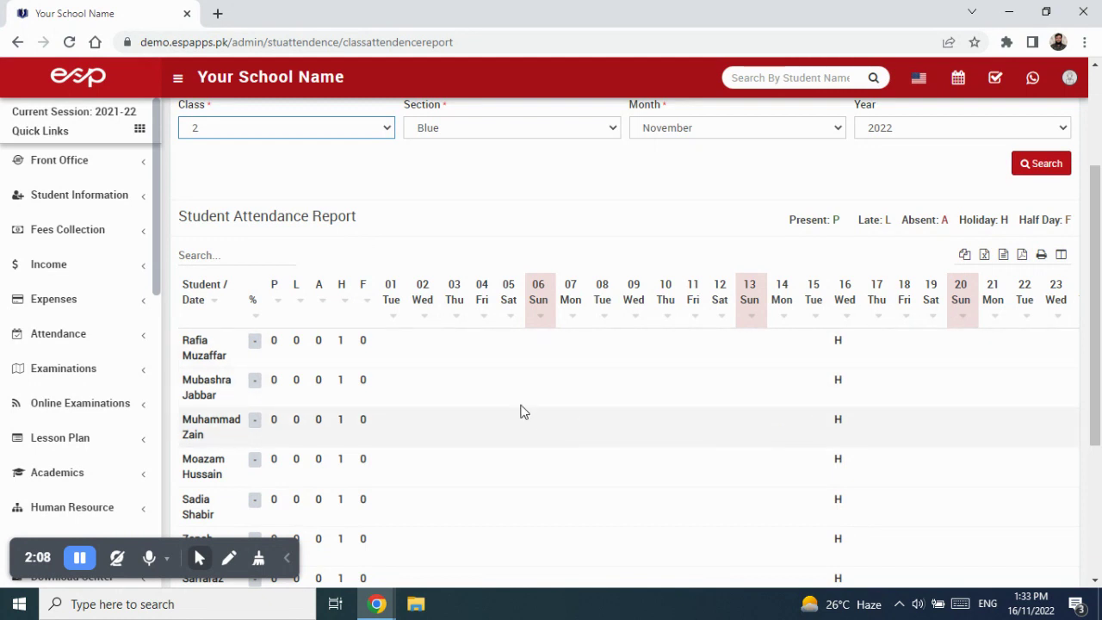
scroll(591, 360, "up", 2)
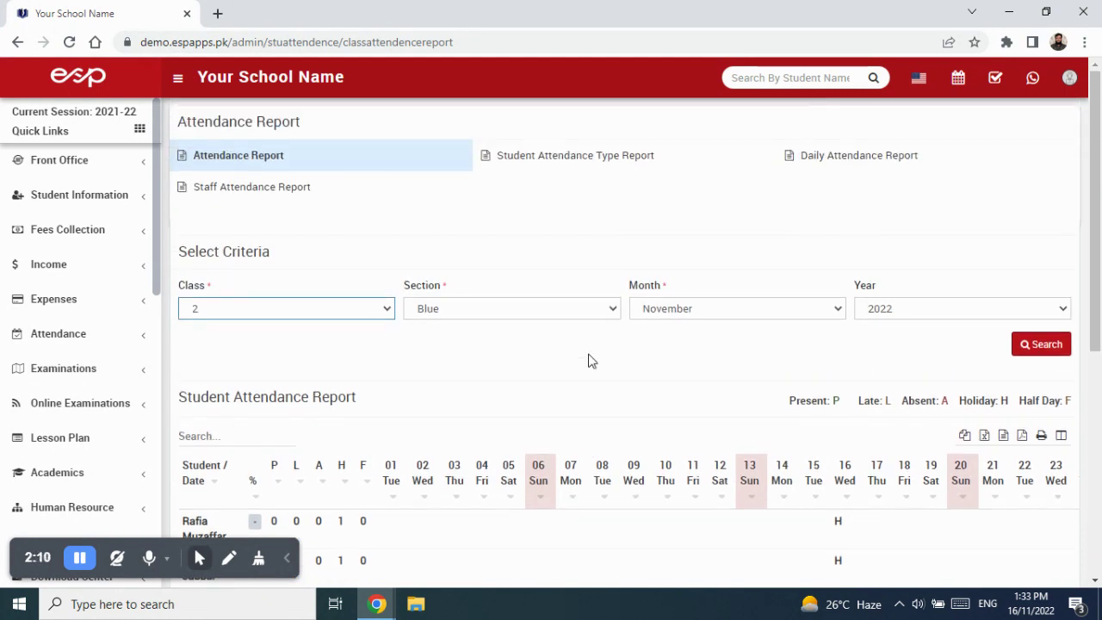
scroll(623, 374, "down", 1)
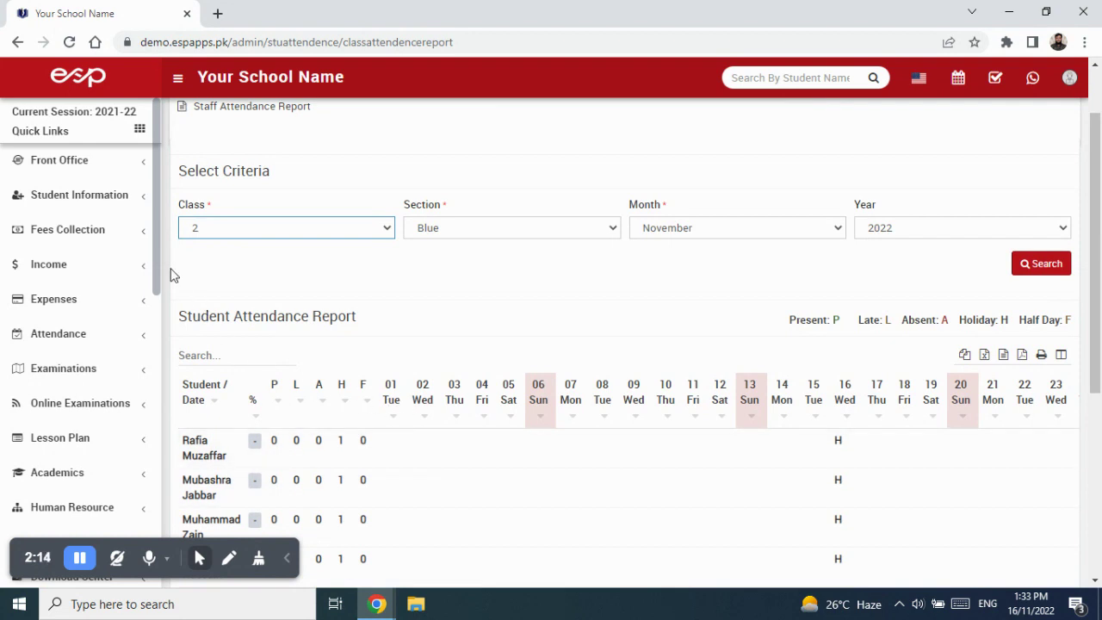
scroll(246, 307, "up", 1)
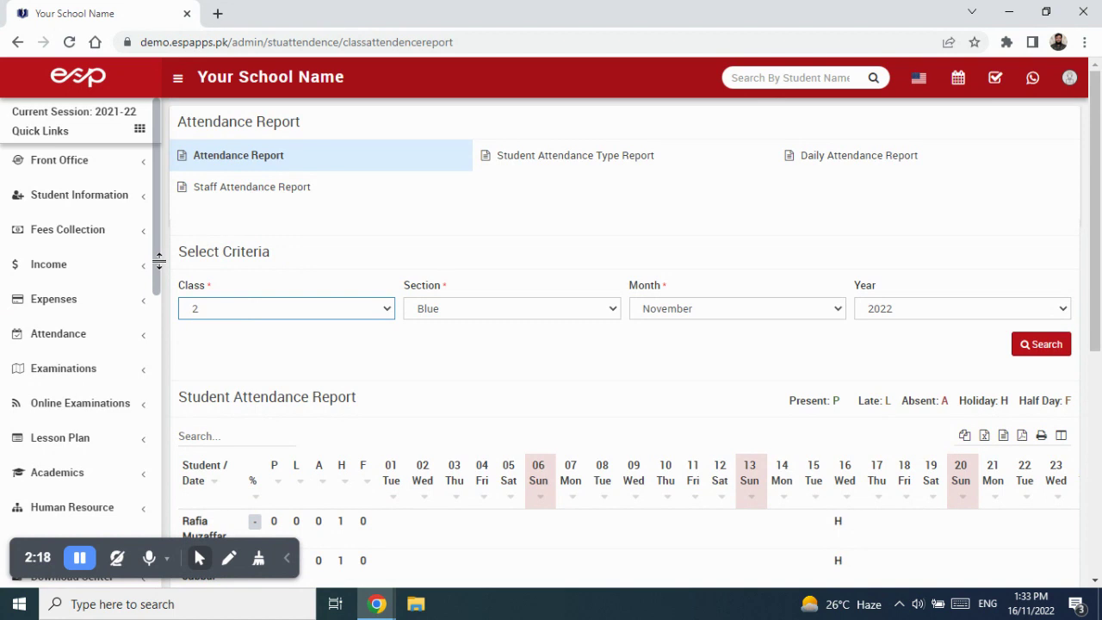
- Load the student attendance list for class 3, section Quaid
left_click(69, 343)
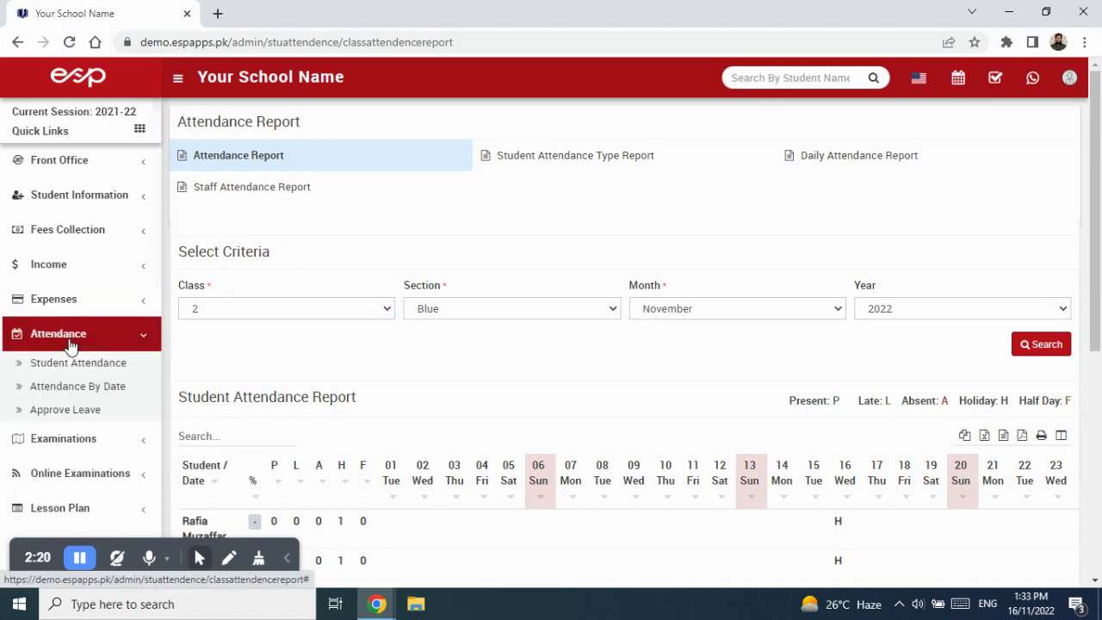
left_click(74, 364)
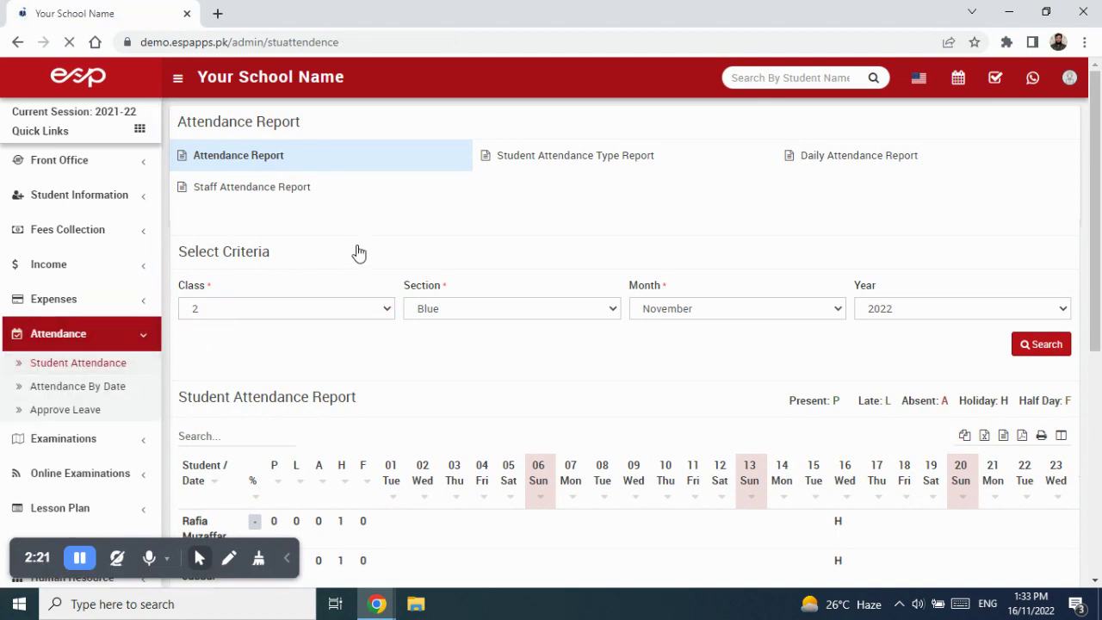
left_click(317, 186)
left_click(309, 276)
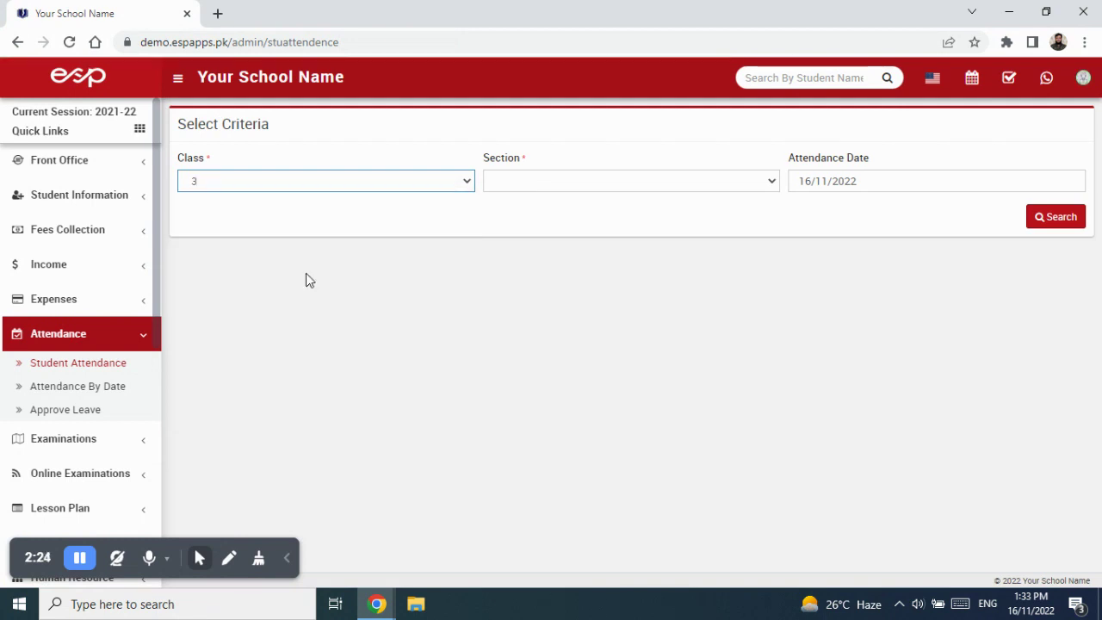
left_click(559, 184)
left_click(559, 214)
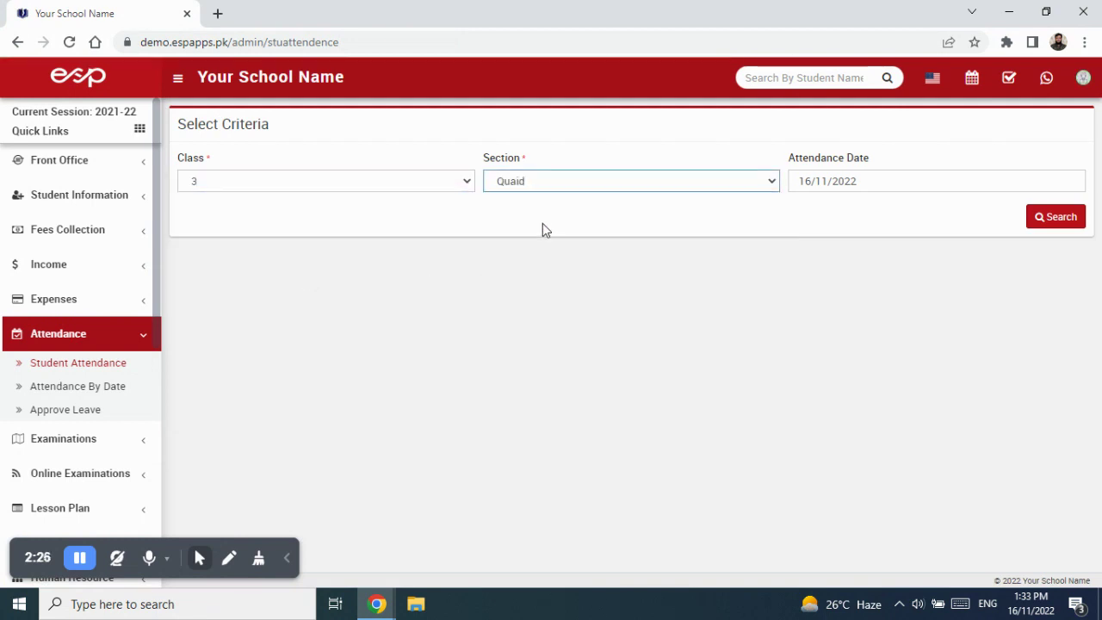
left_click(1053, 216)
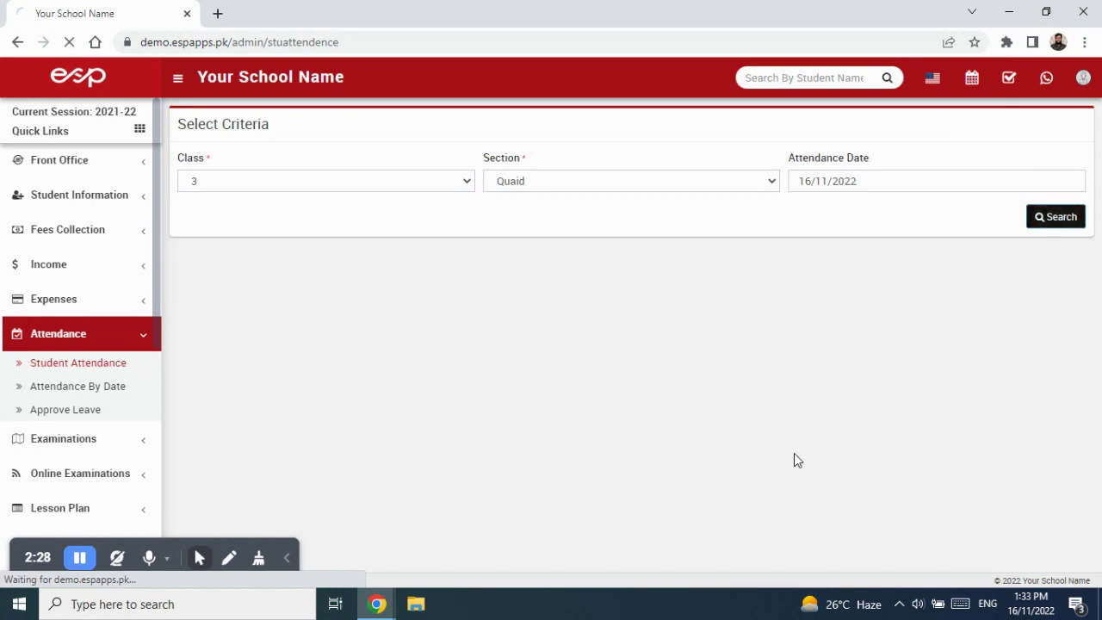
- Mark the third student in the list as Late with the note "Father was not available"
scroll(479, 431, "down", 2)
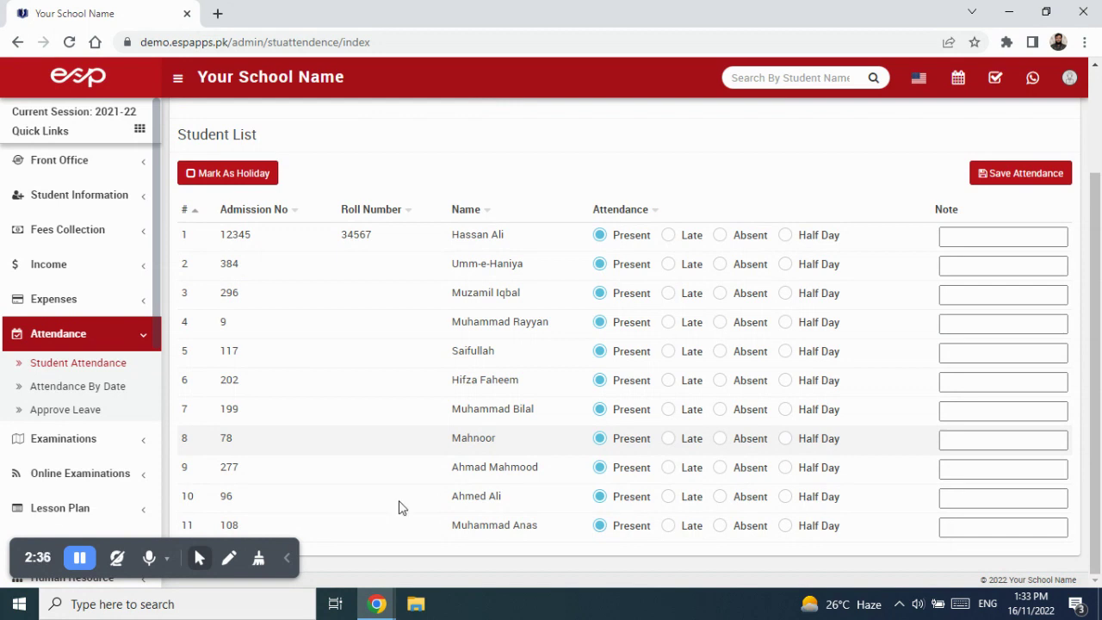
left_click(287, 560)
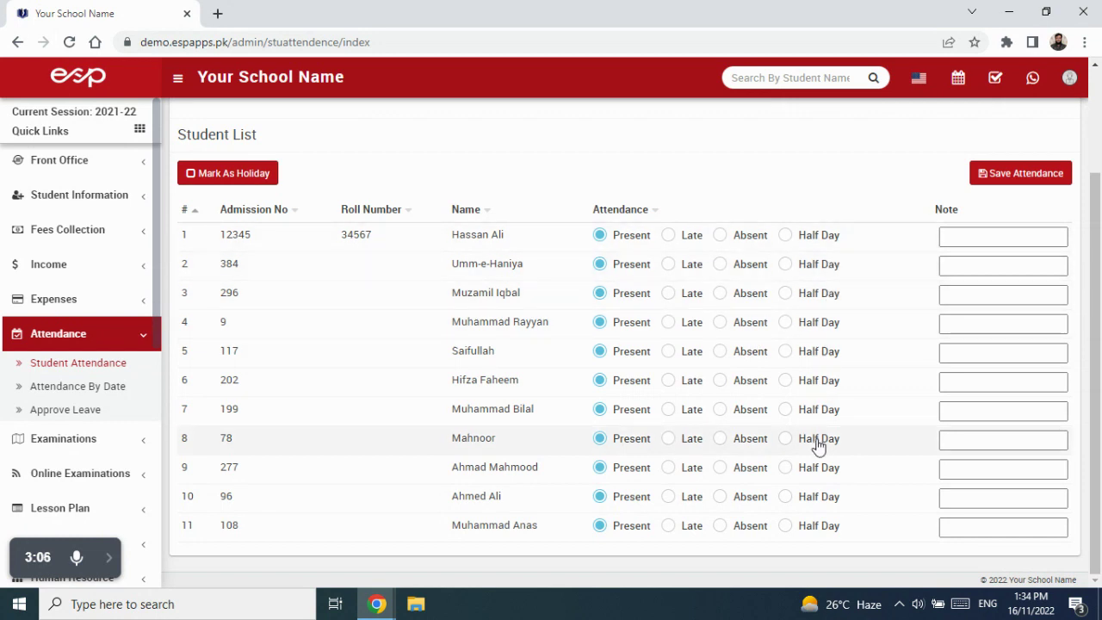
left_click(669, 293)
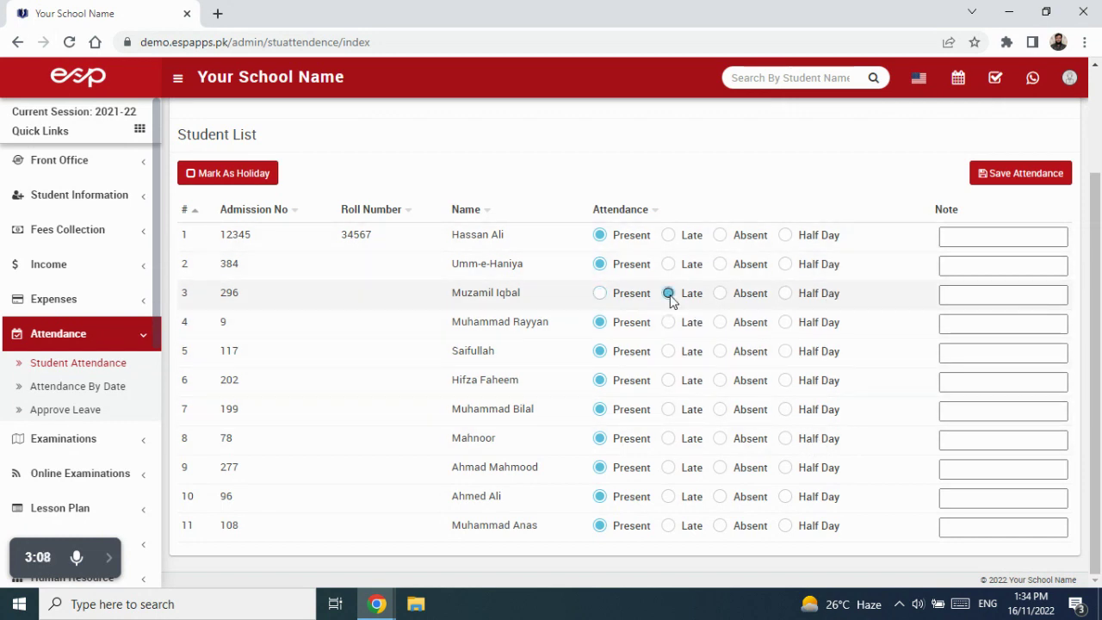
left_click(944, 297)
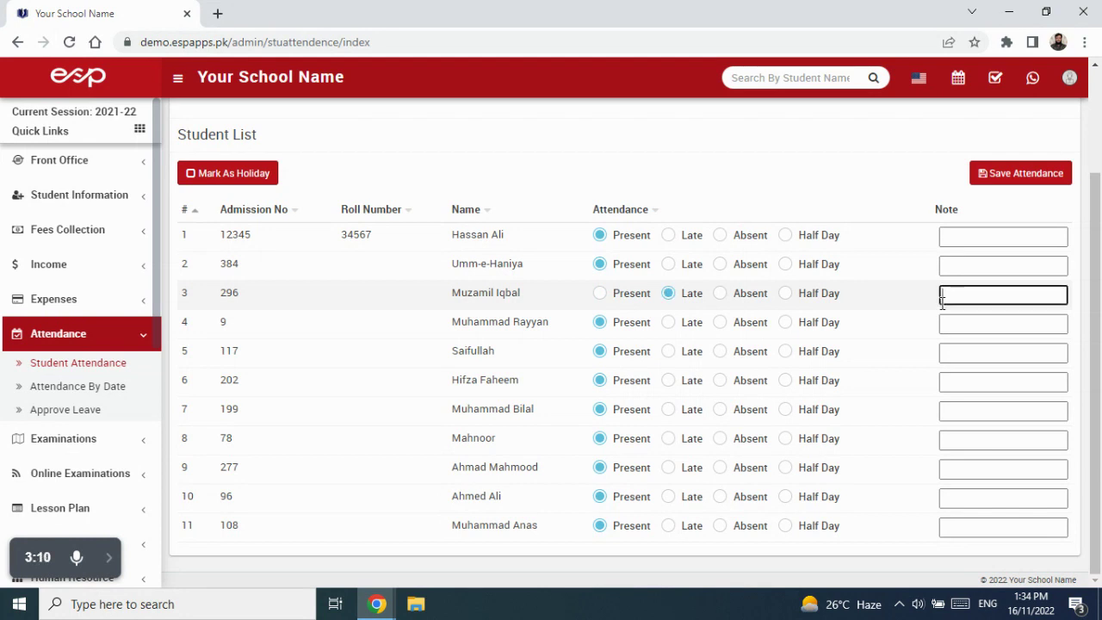
type("Father was not available")
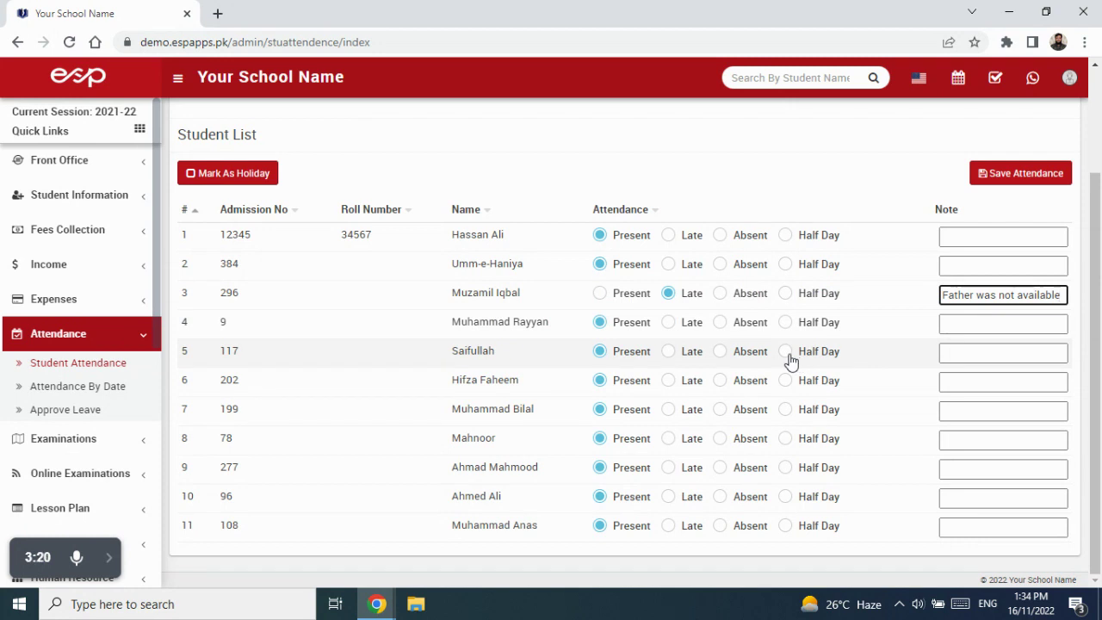
- Mark the fifth student as Absent with the note "He is ill. Leave application received" and save the class attendance
left_click(720, 351)
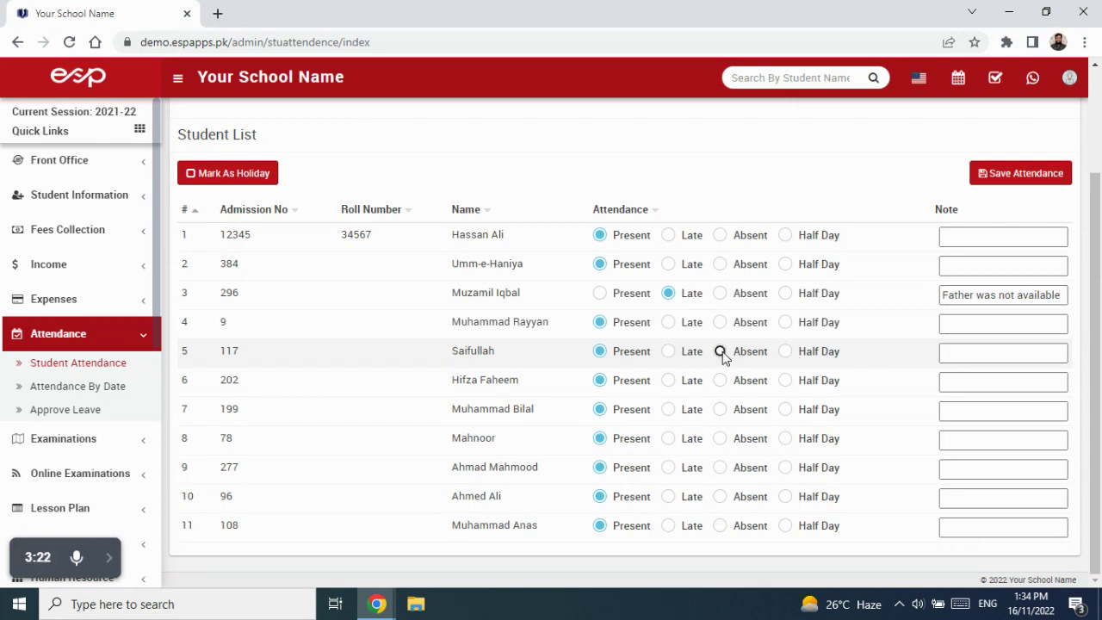
left_click(948, 345)
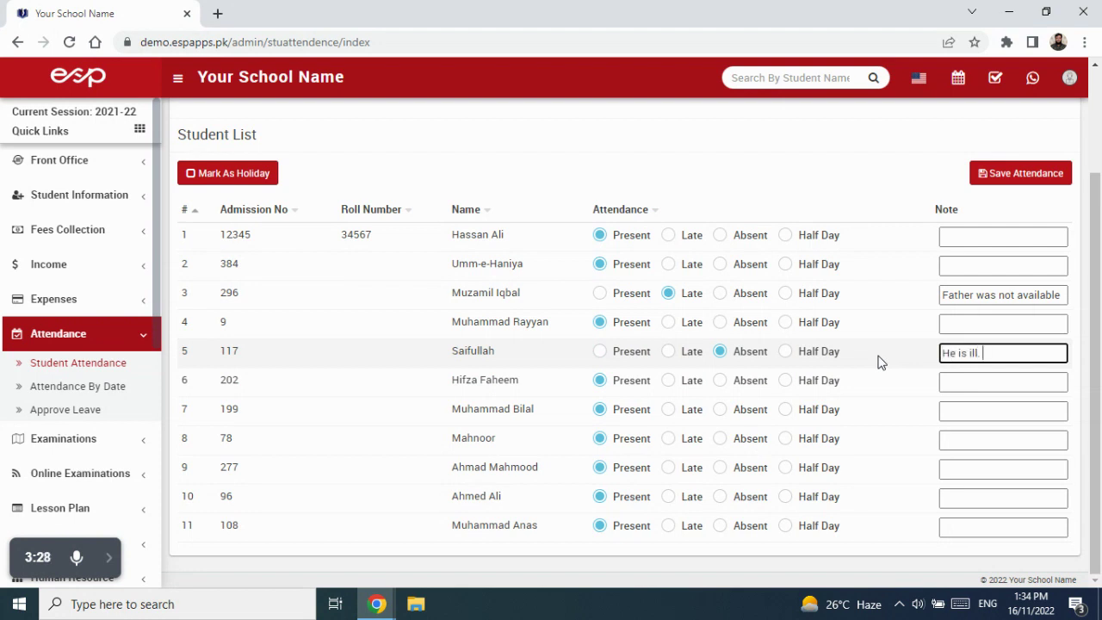
type("application")
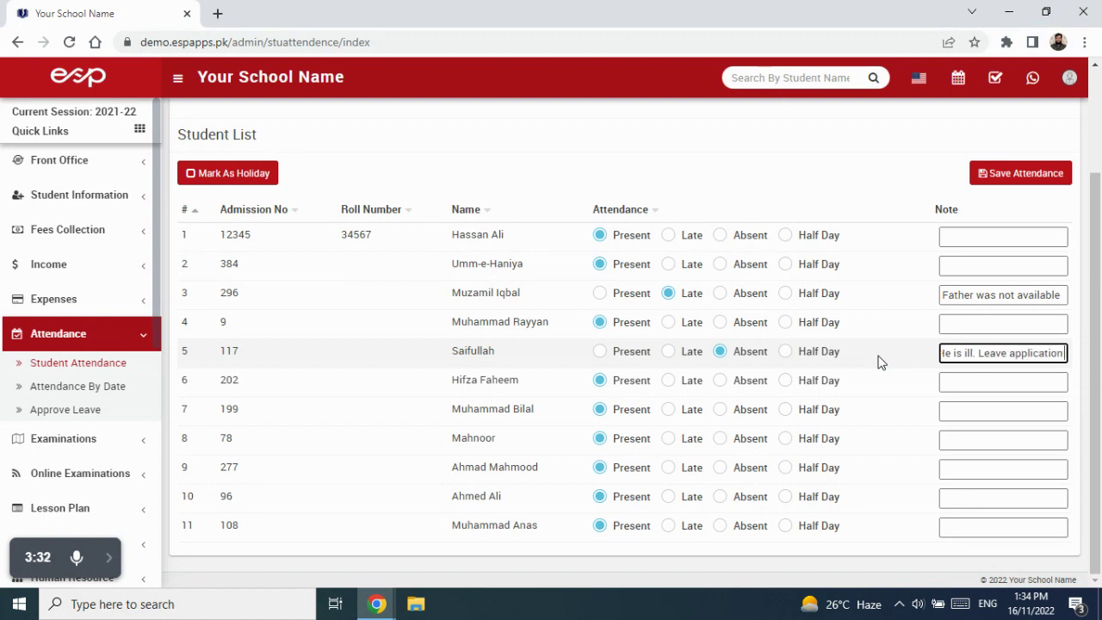
type(" received")
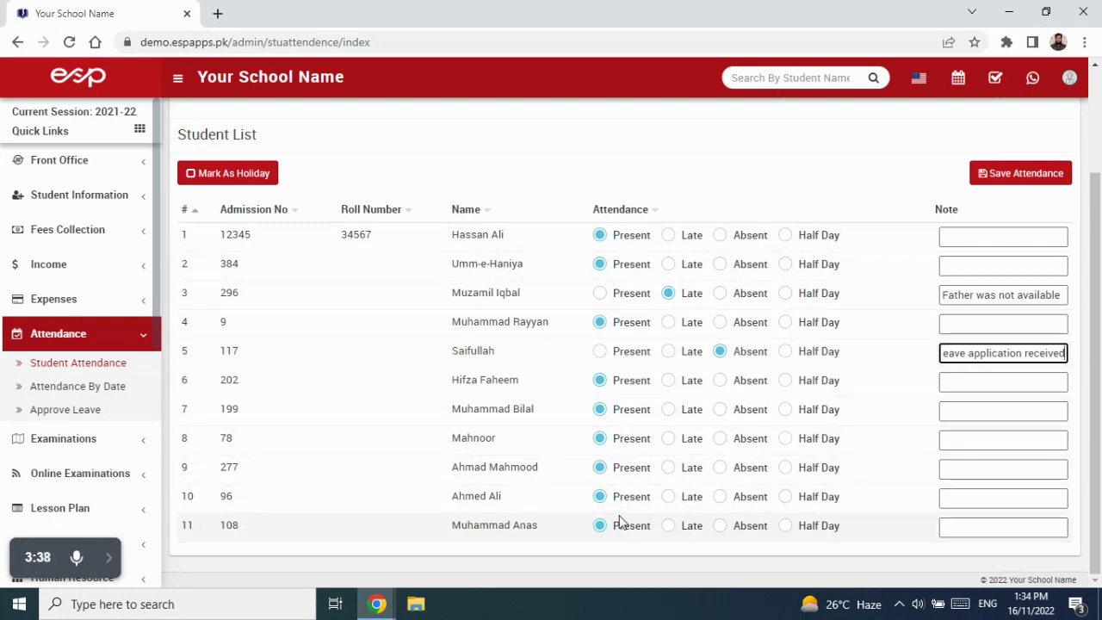
left_click(1016, 179)
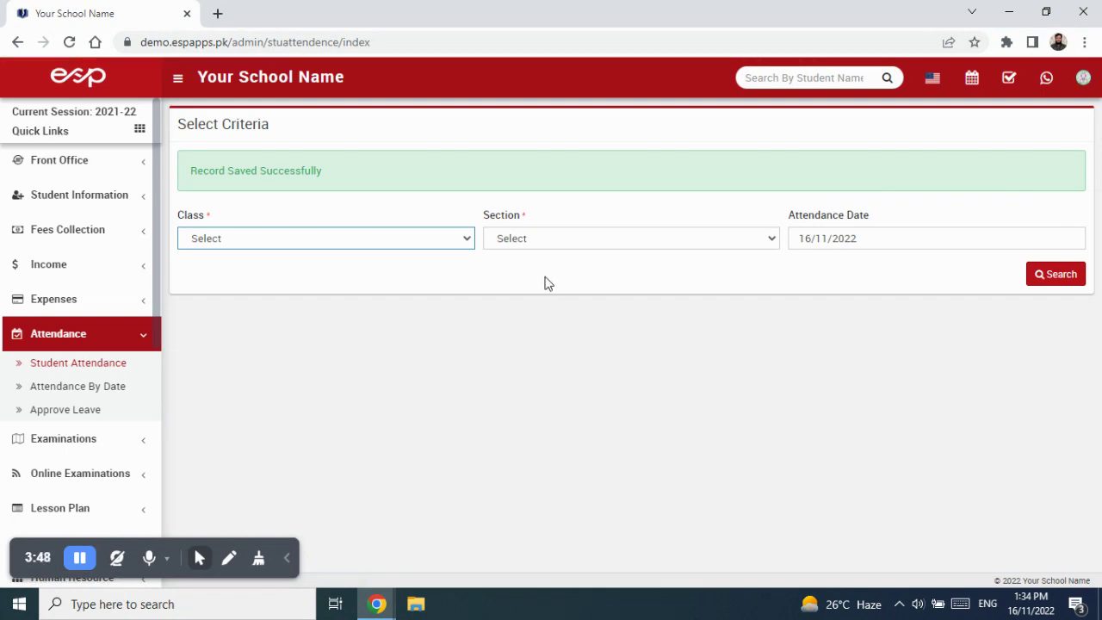
- Look up the attendance by date for class 3, section Khalid, on 16/11/2022
left_click(98, 387)
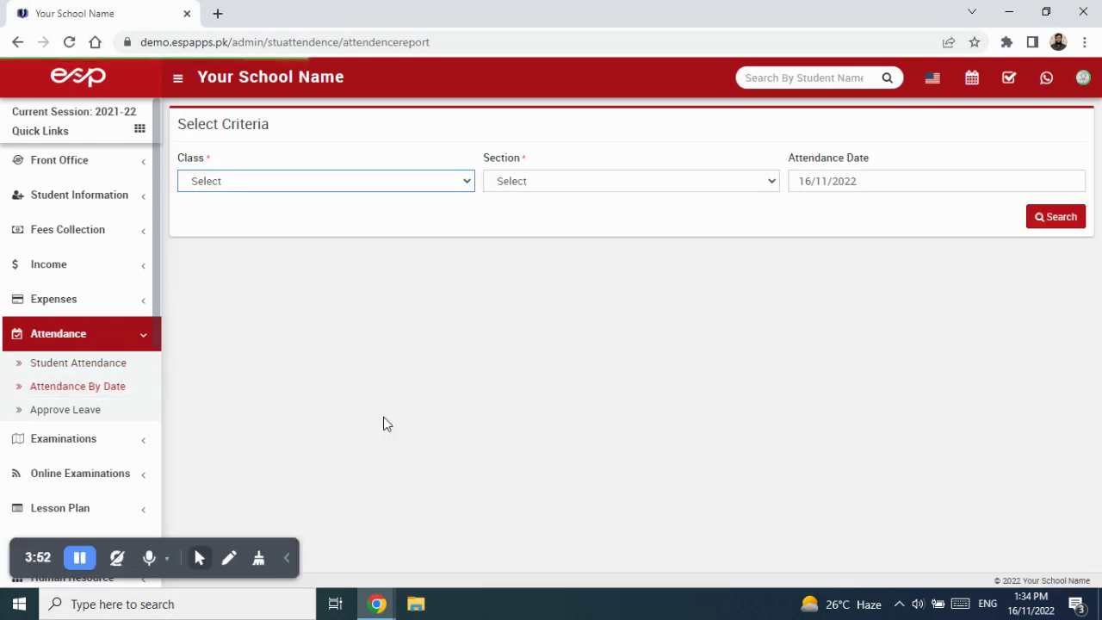
left_click(324, 184)
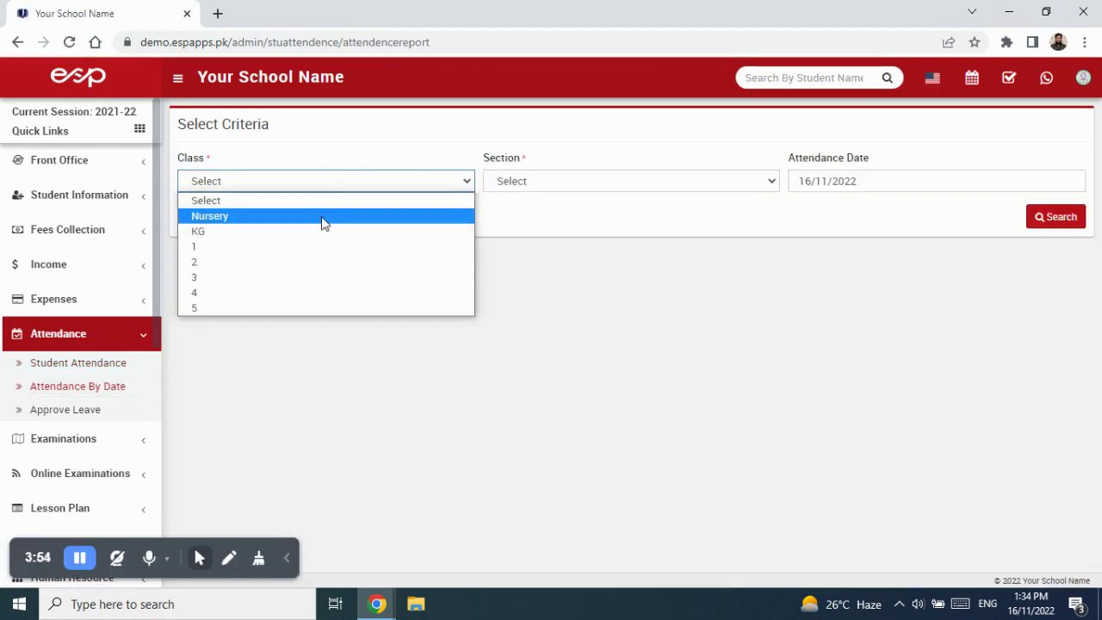
left_click(325, 276)
left_click(543, 184)
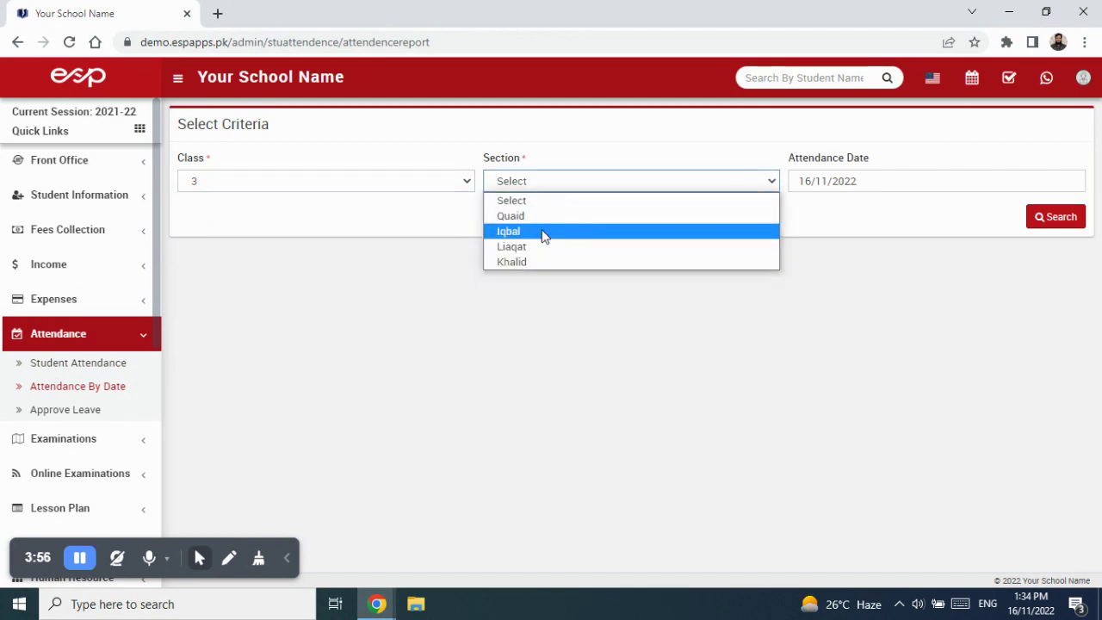
left_click(542, 261)
left_click(1057, 220)
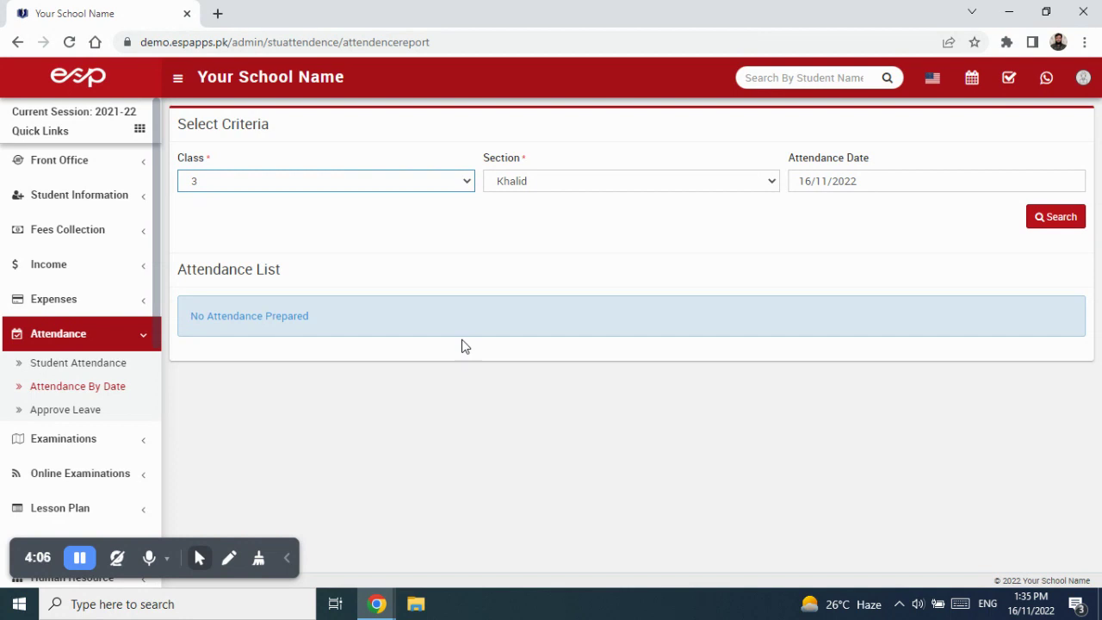
- Look up the 16/11/2022 attendance for section Quaid of class 3 and examine each student's status and note
left_click(571, 183)
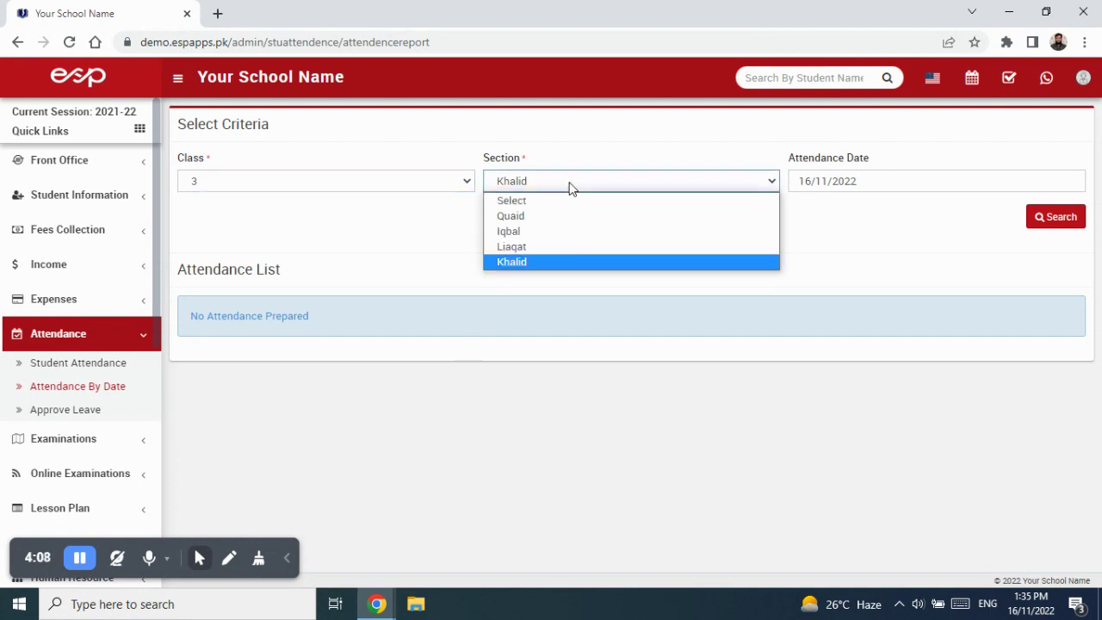
left_click(569, 214)
left_click(1047, 222)
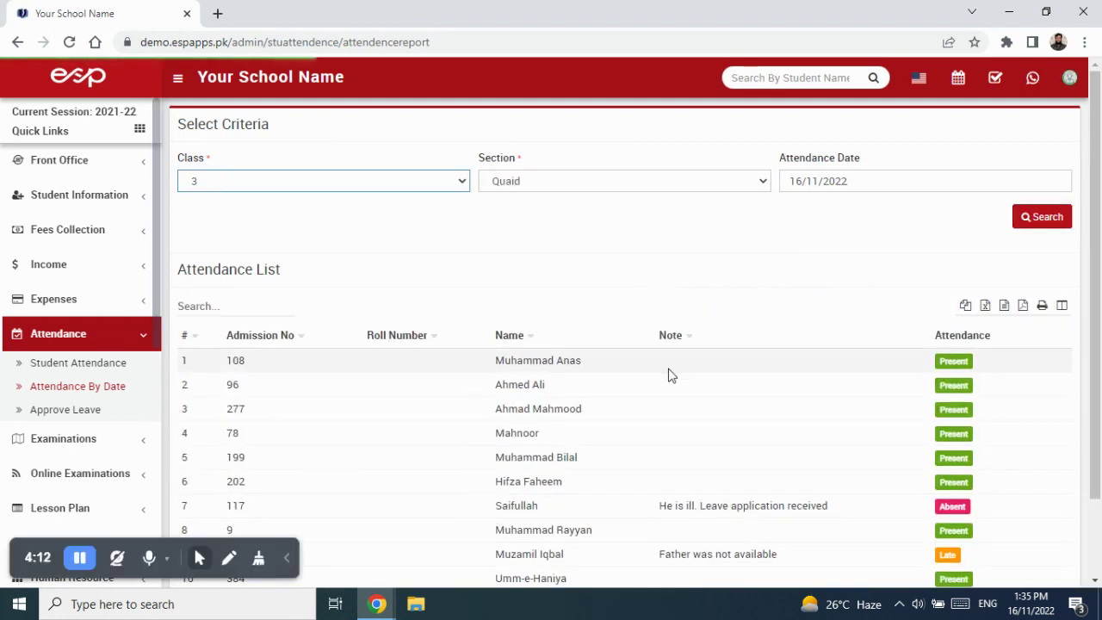
scroll(661, 430, "down", 1)
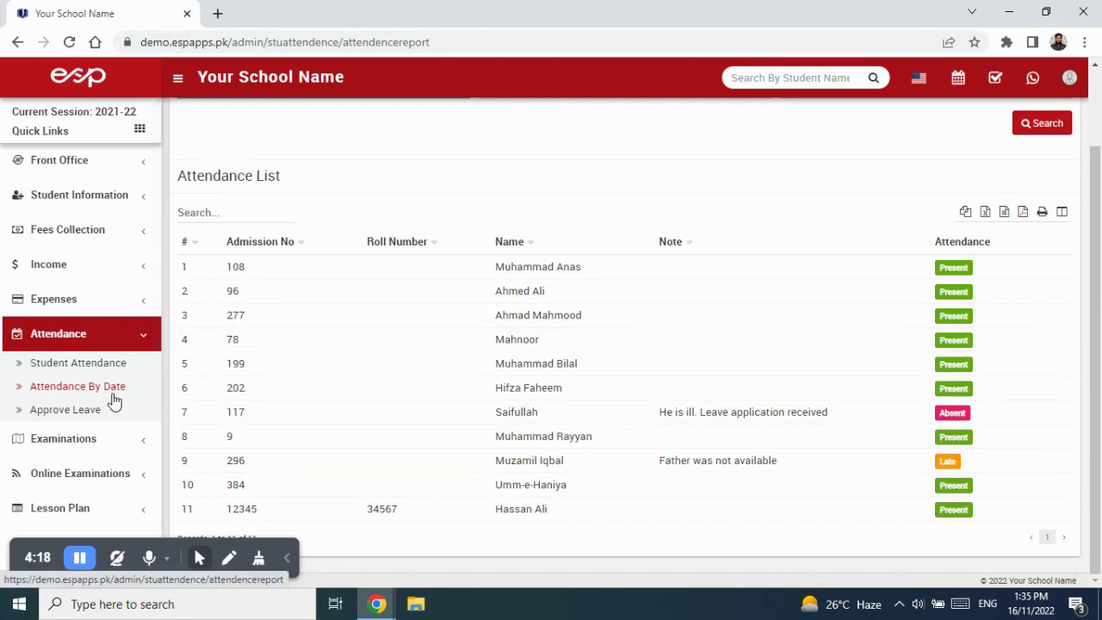
scroll(411, 284, "up", 1)
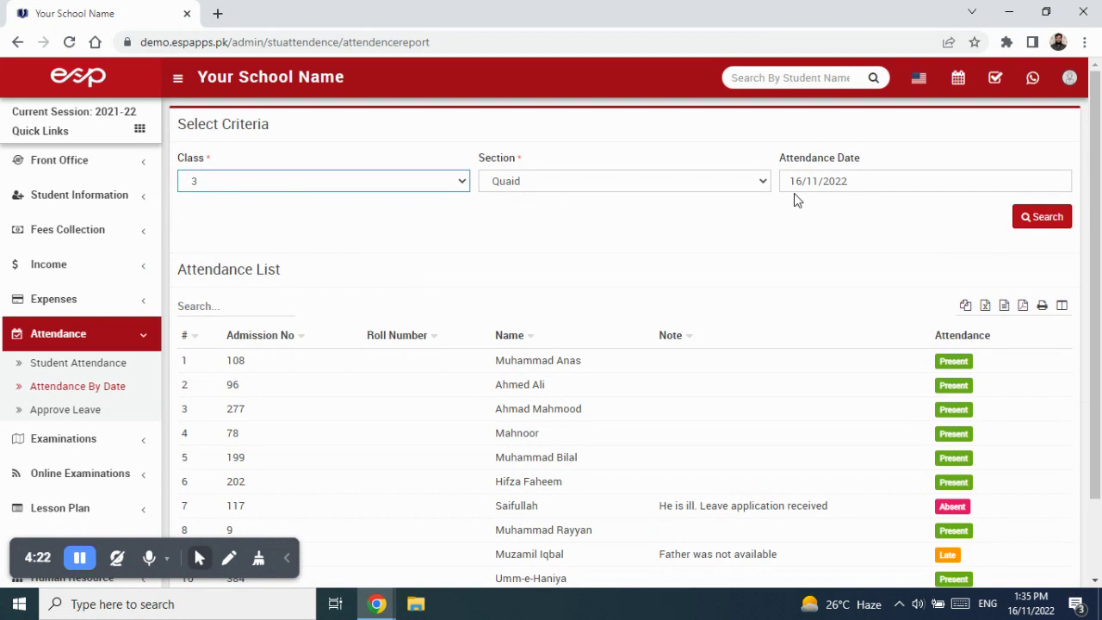
scroll(840, 362, "down", 1)
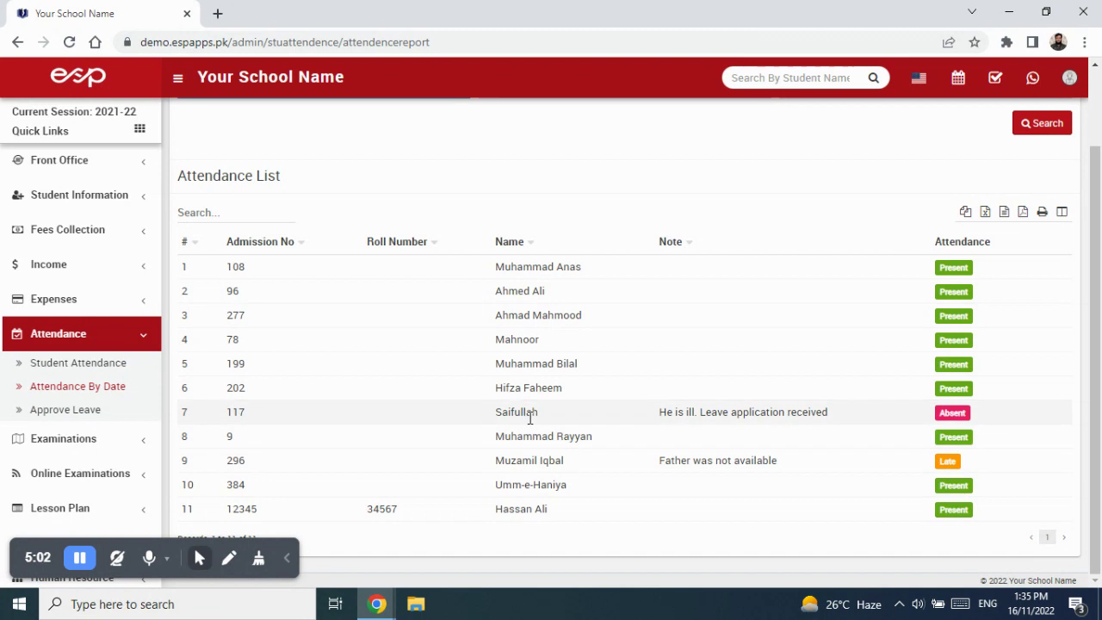
scroll(529, 418, "up", 2)
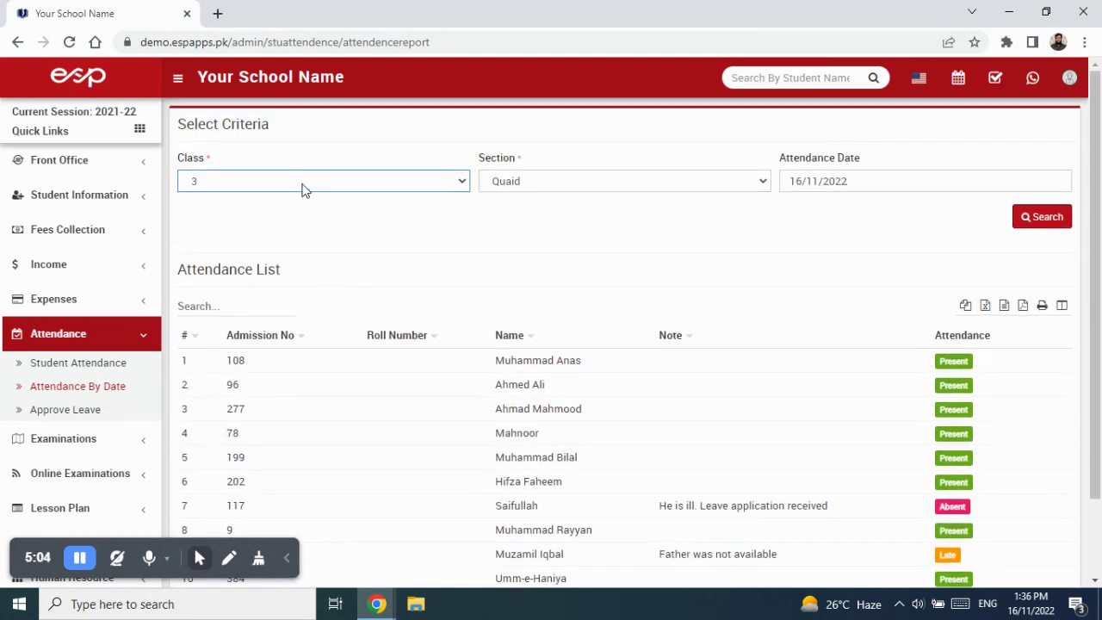
scroll(591, 352, "down", 2)
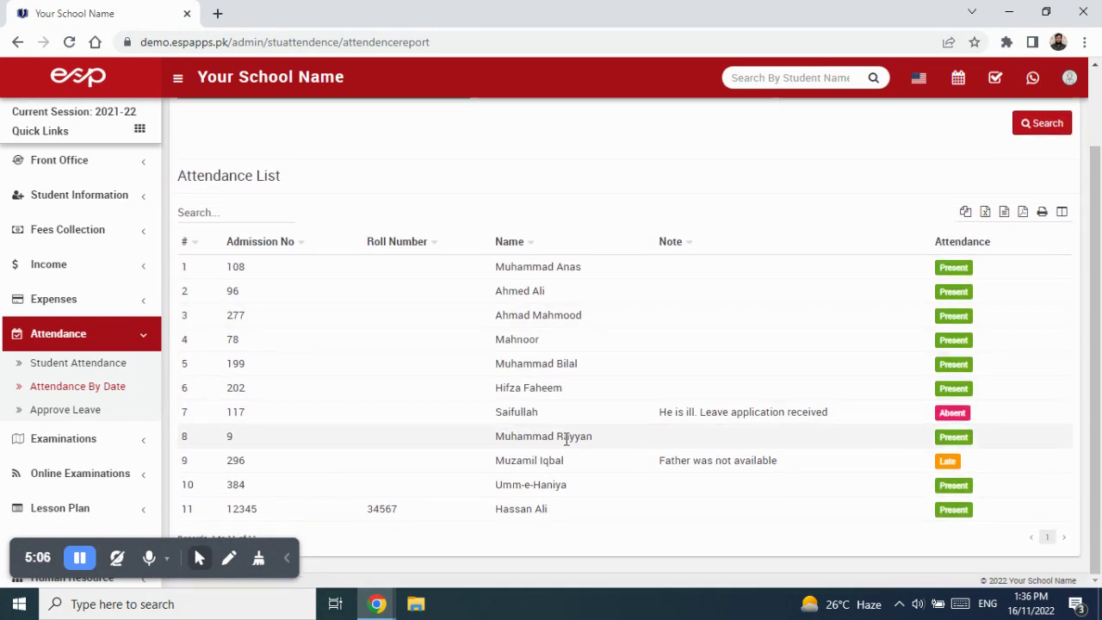
- Search the Approve Leave list for class 3, section Quaid
left_click(69, 415)
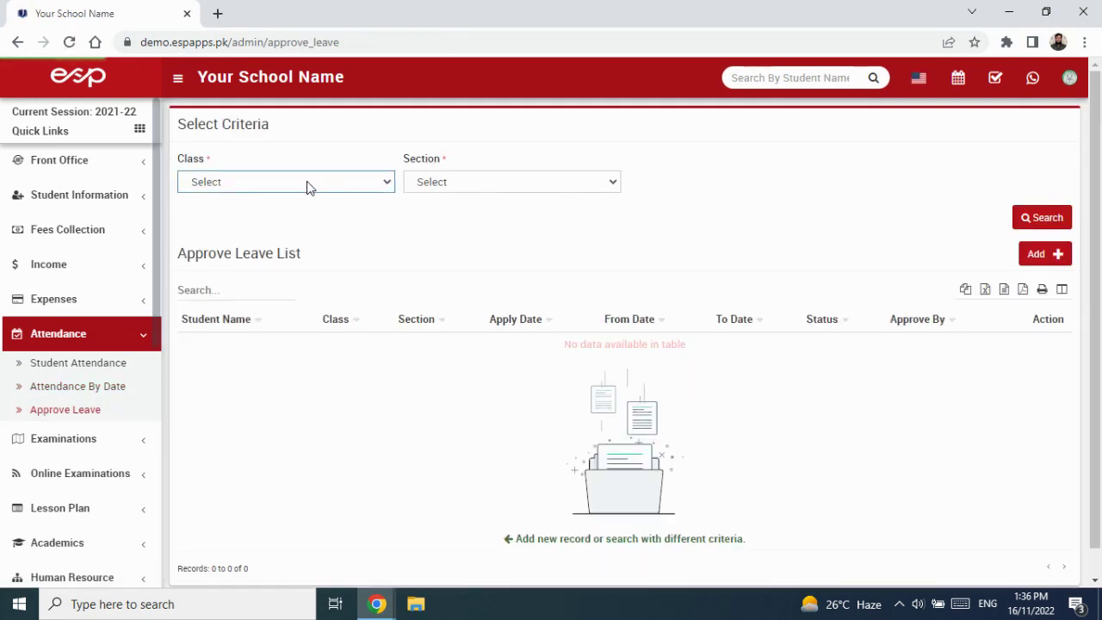
left_click(303, 183)
left_click(293, 277)
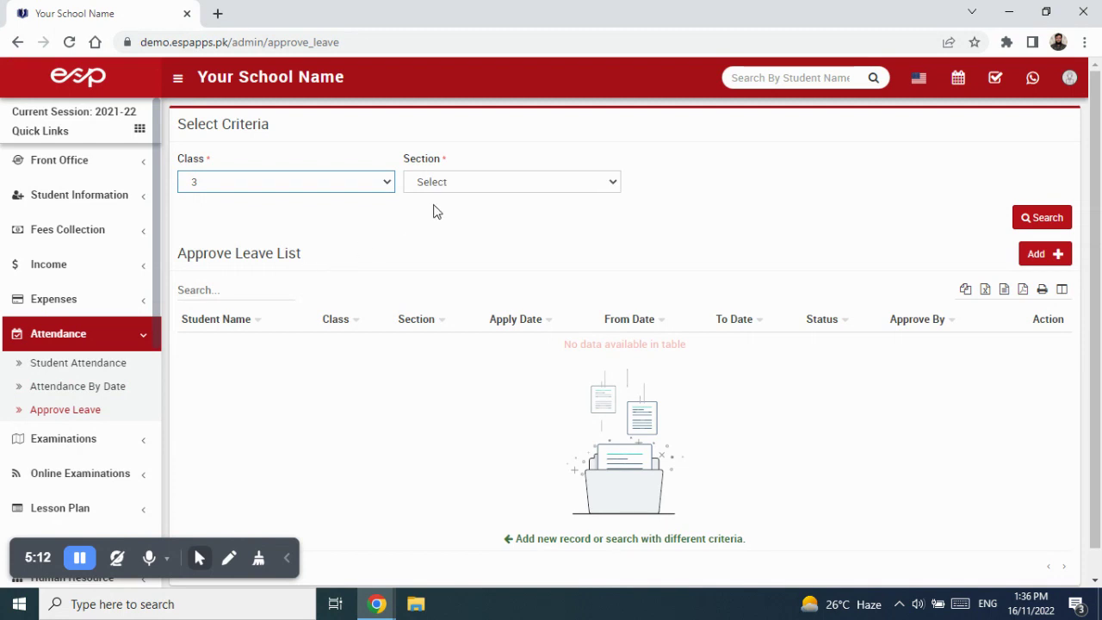
left_click(491, 182)
left_click(502, 218)
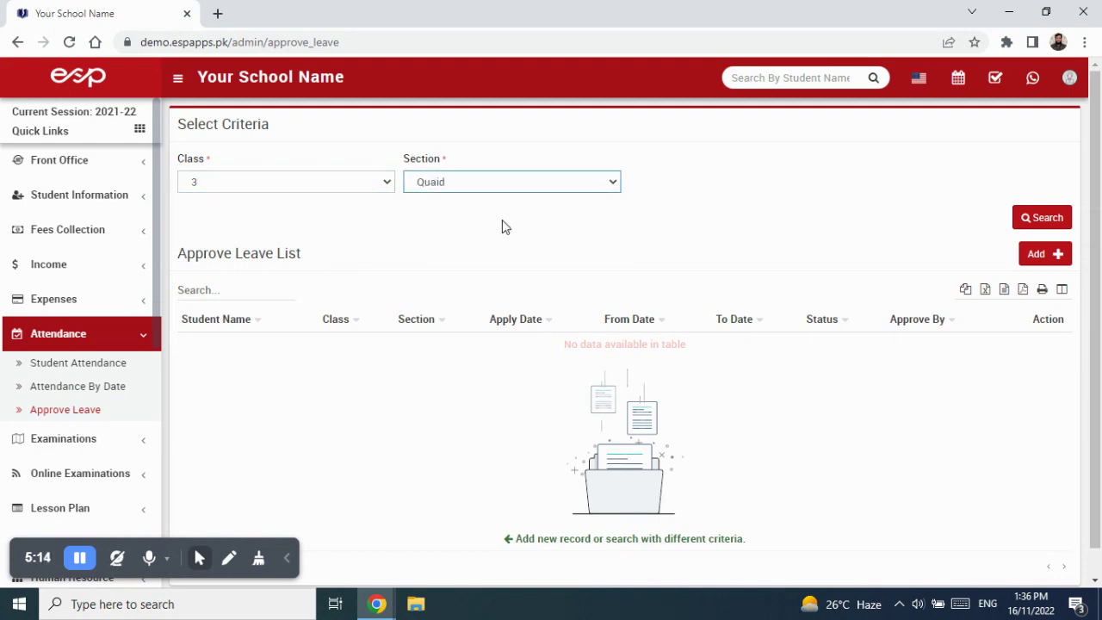
left_click(1044, 220)
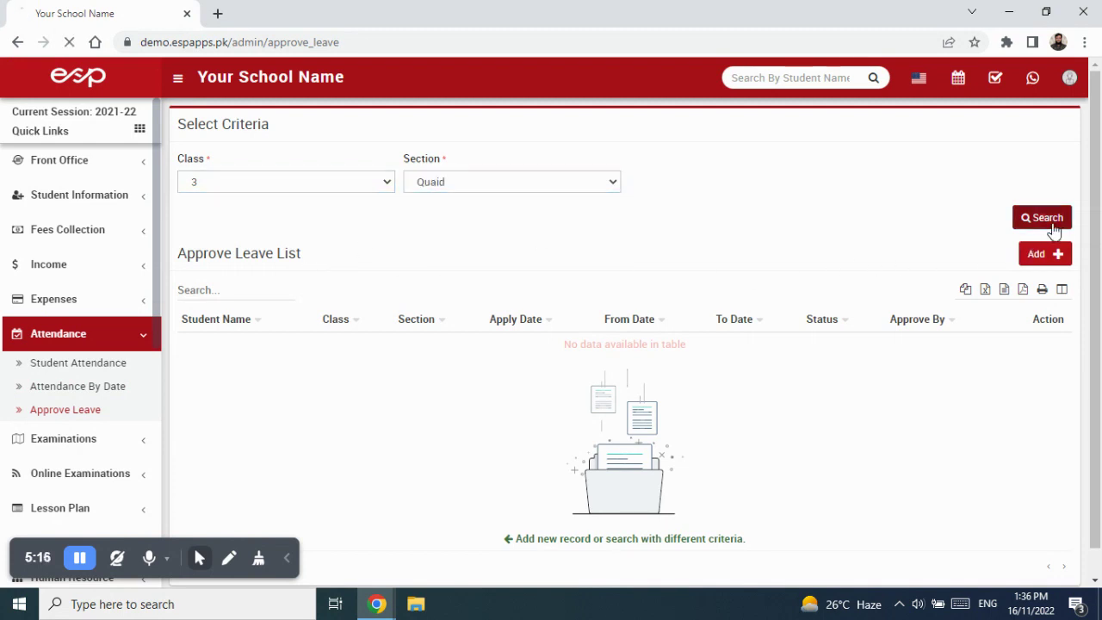
- Start a new leave record for the absent student in class 3, section Quaid
left_click(1063, 258)
left_click(443, 176)
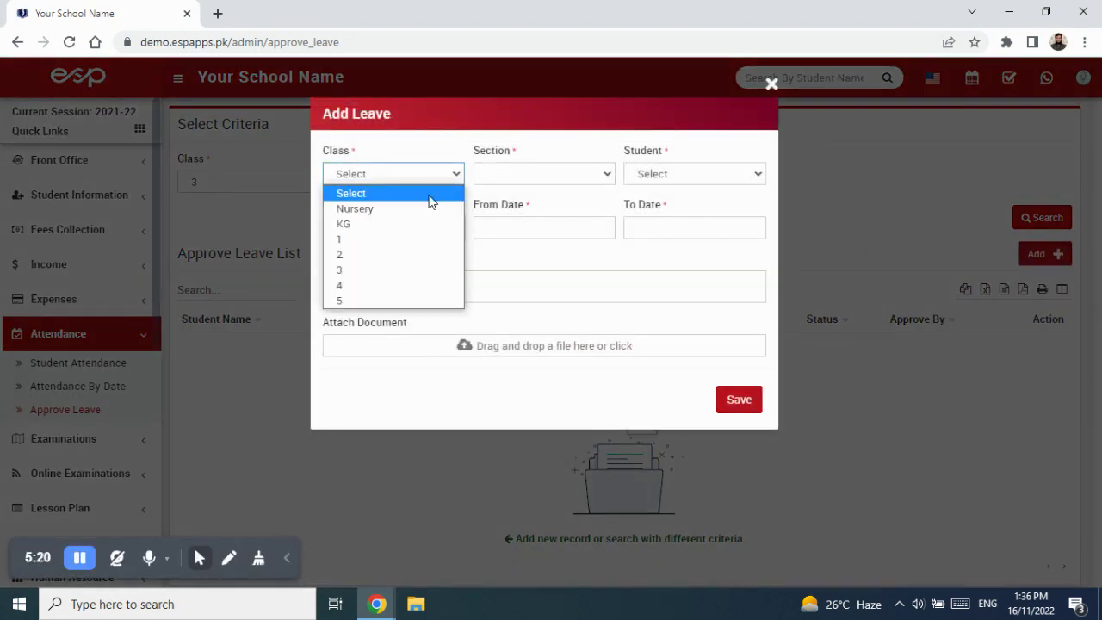
left_click(385, 270)
left_click(539, 179)
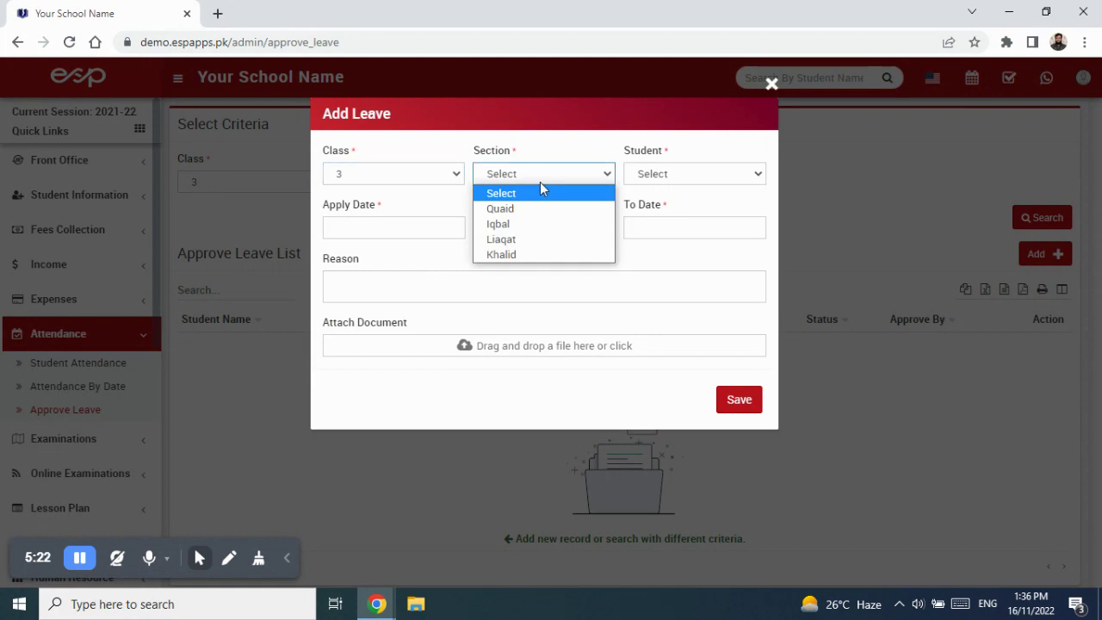
left_click(534, 211)
left_click(702, 182)
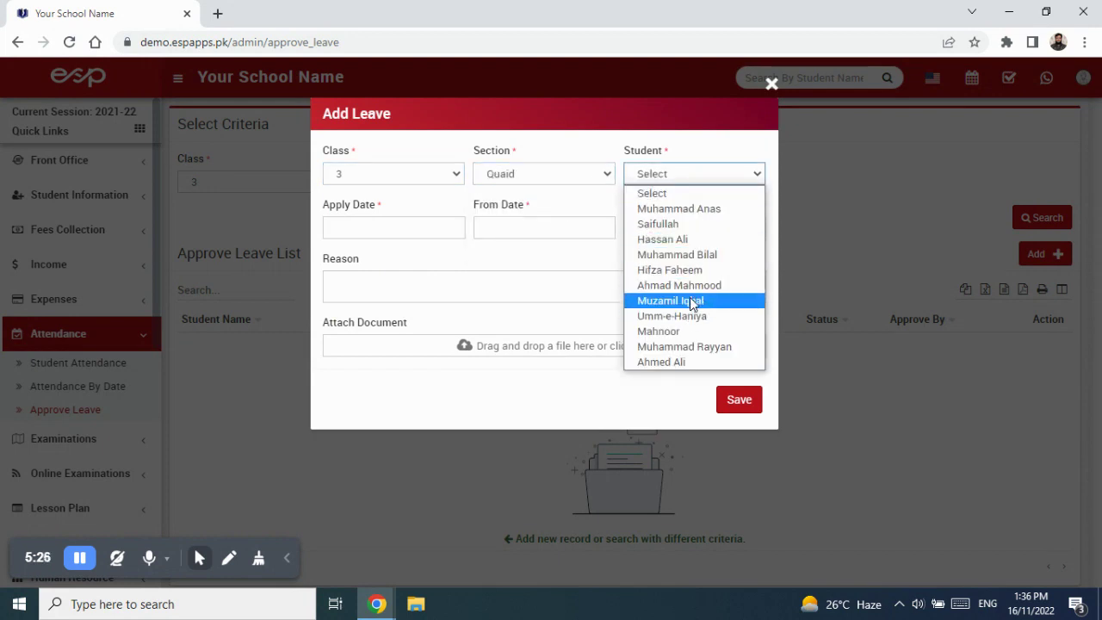
left_click(684, 224)
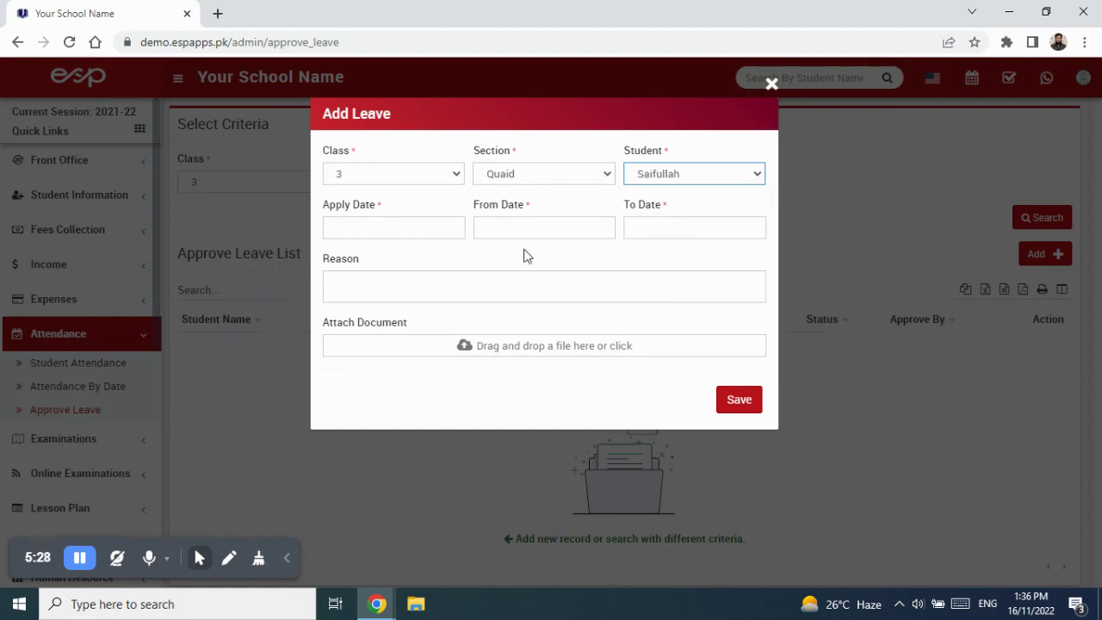
- Set the leave's apply date, from date and to date all to 16/11/2022
left_click(424, 228)
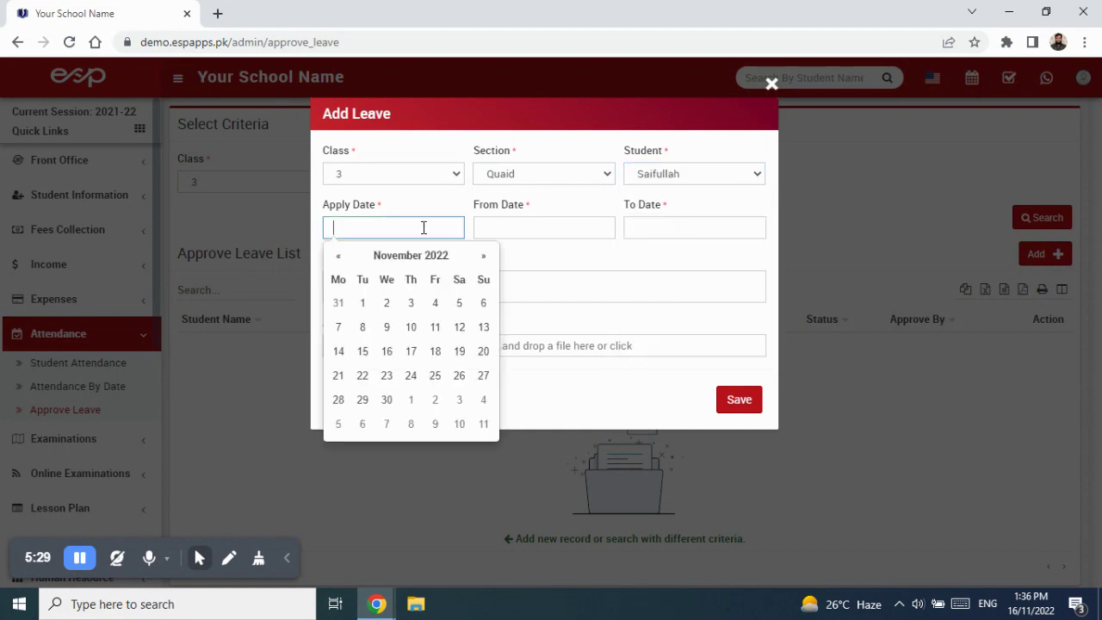
left_click(386, 352)
left_click(519, 227)
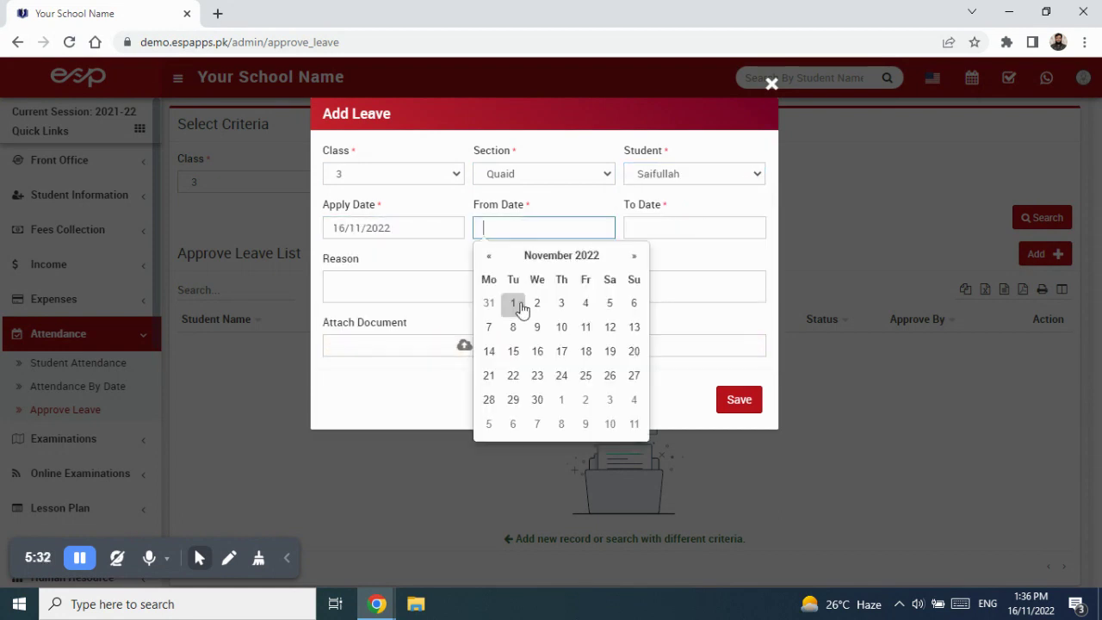
left_click(537, 353)
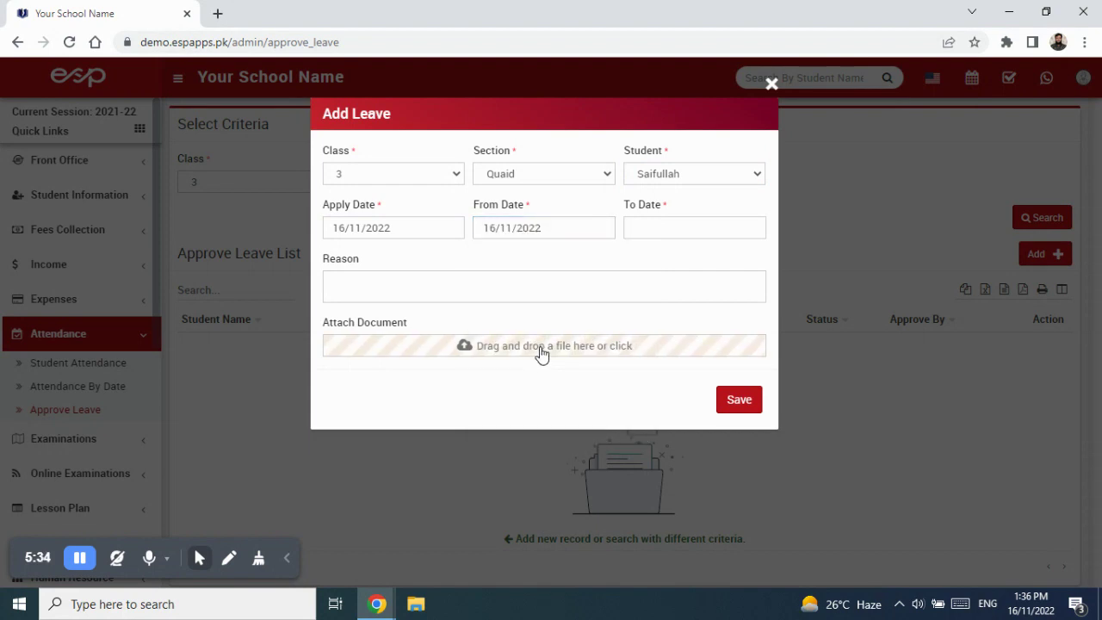
left_click(669, 227)
left_click(688, 351)
- Enter "He is ill" as the leave reason, attach a supporting document and save the leave record
left_click(413, 282)
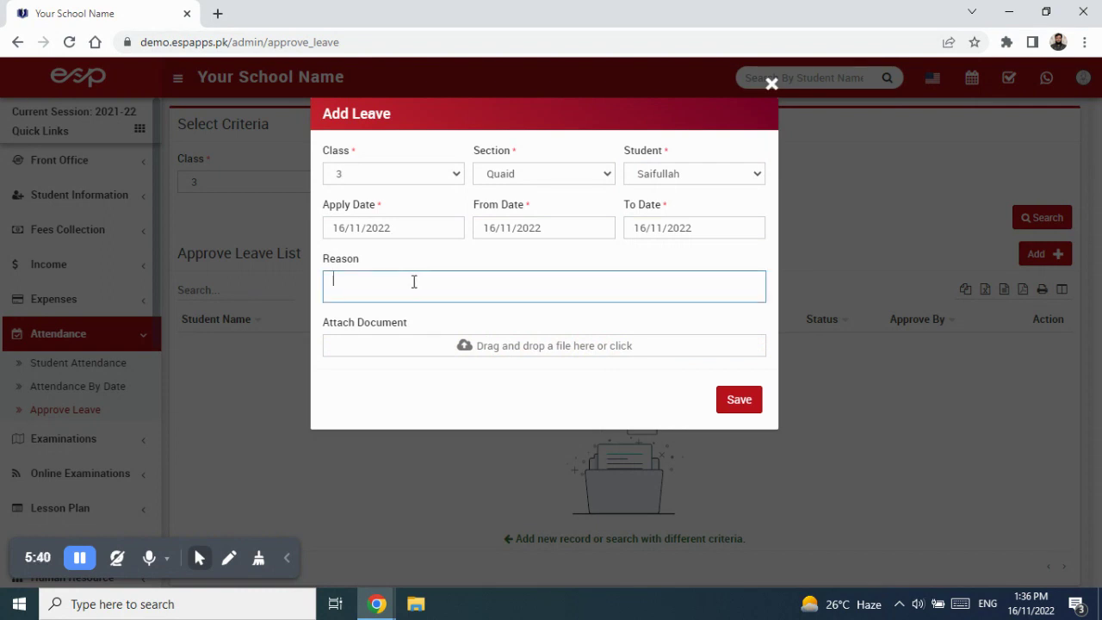
type("He is ill")
left_click(527, 348)
double_click(203, 201)
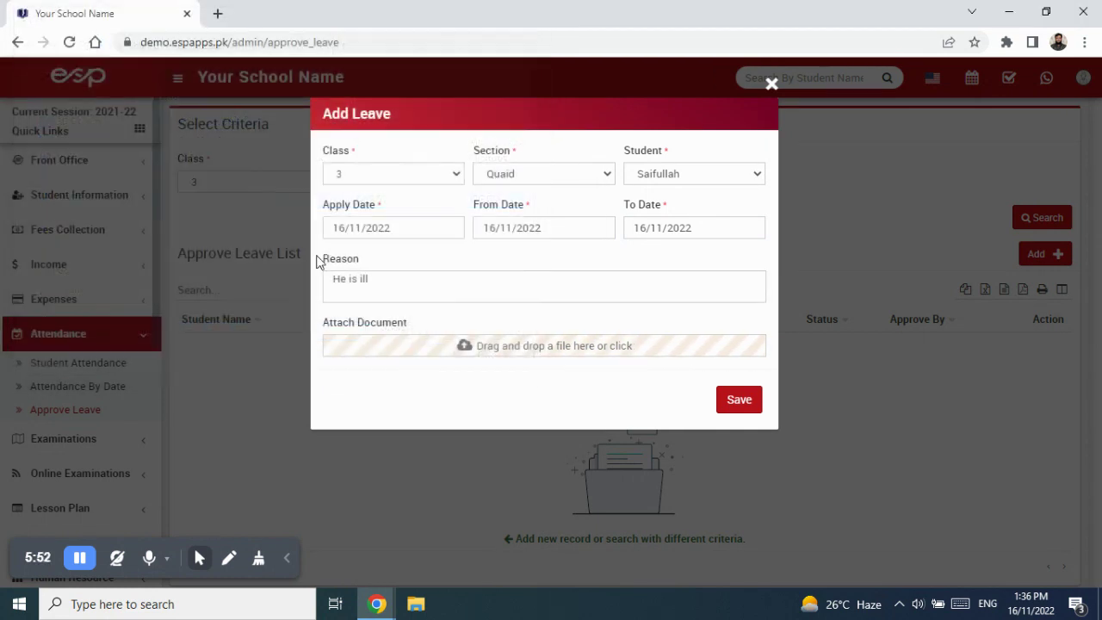
left_click(734, 406)
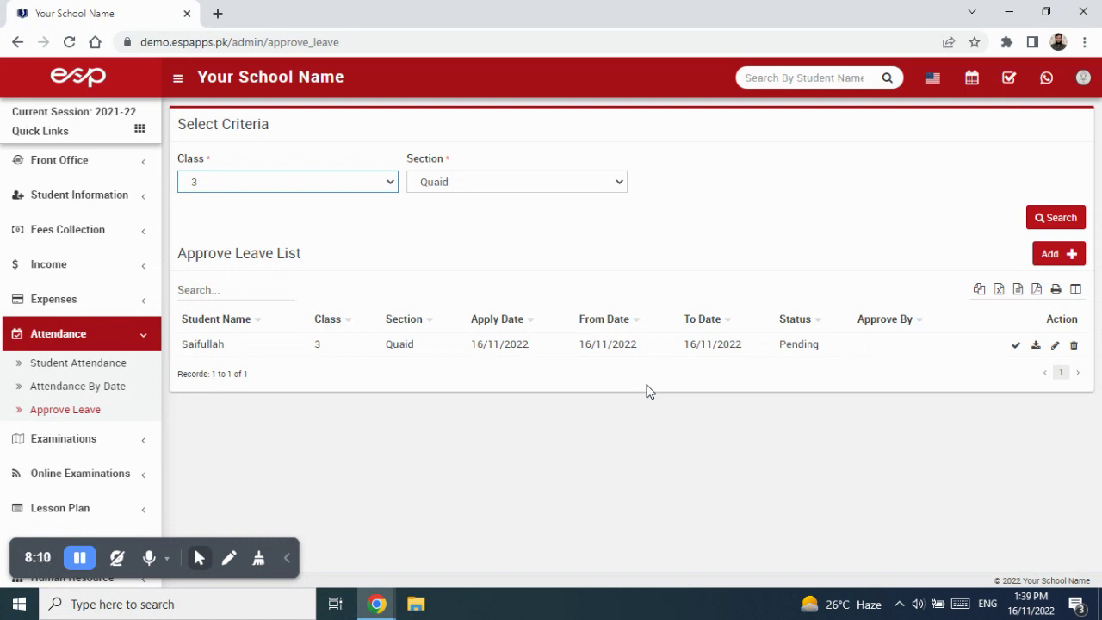
- Reload the Approve Leave list and approve the class 3, section Quaid student's leave request dated 16/11/2022
left_click(105, 412)
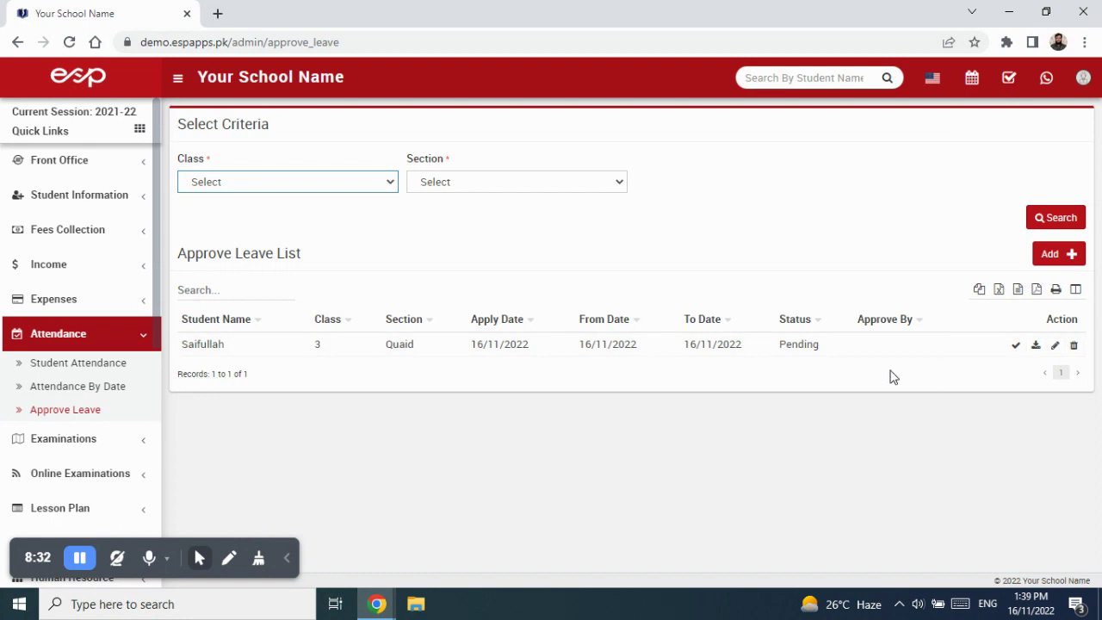
left_click(1016, 348)
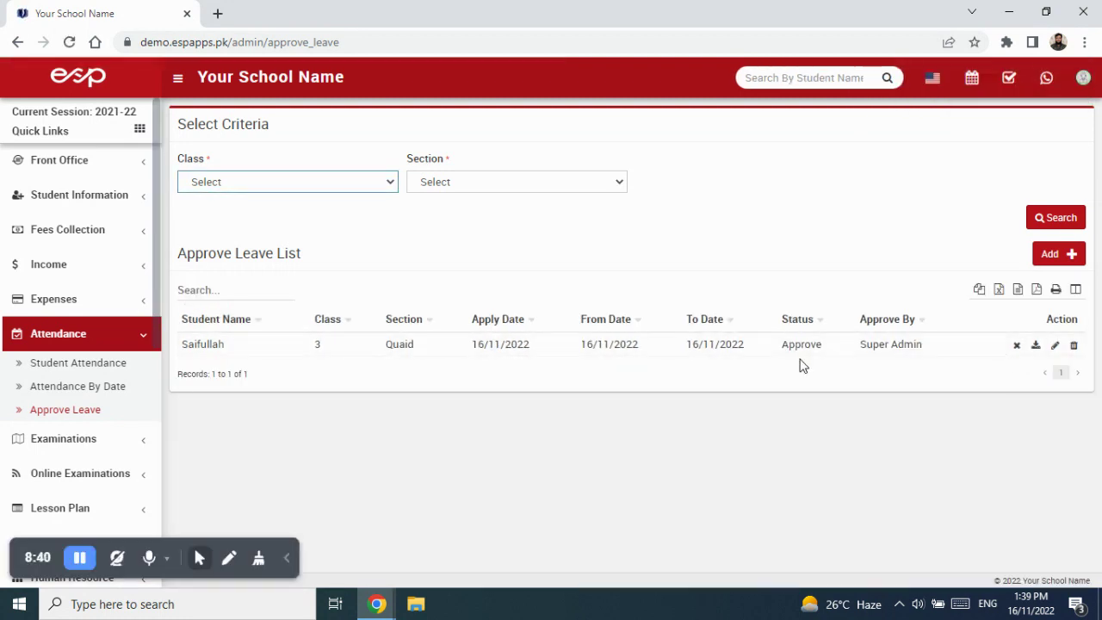
left_click_drag(782, 345, 833, 346)
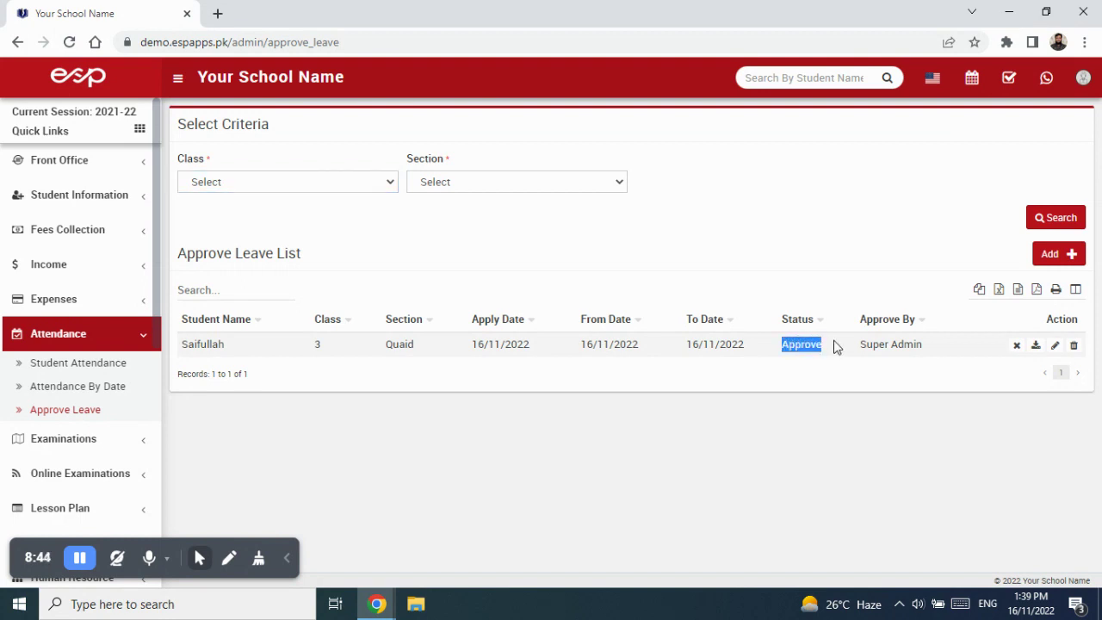
left_click_drag(860, 344, 923, 345)
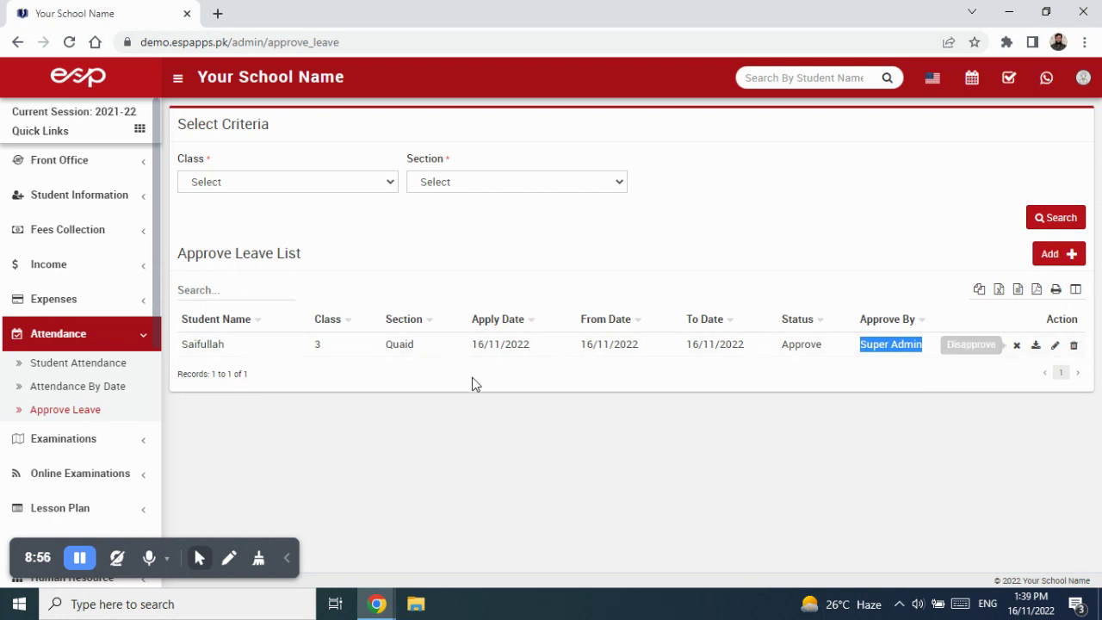
- Disapprove the student's leave request, and approve it again
left_click(1018, 346)
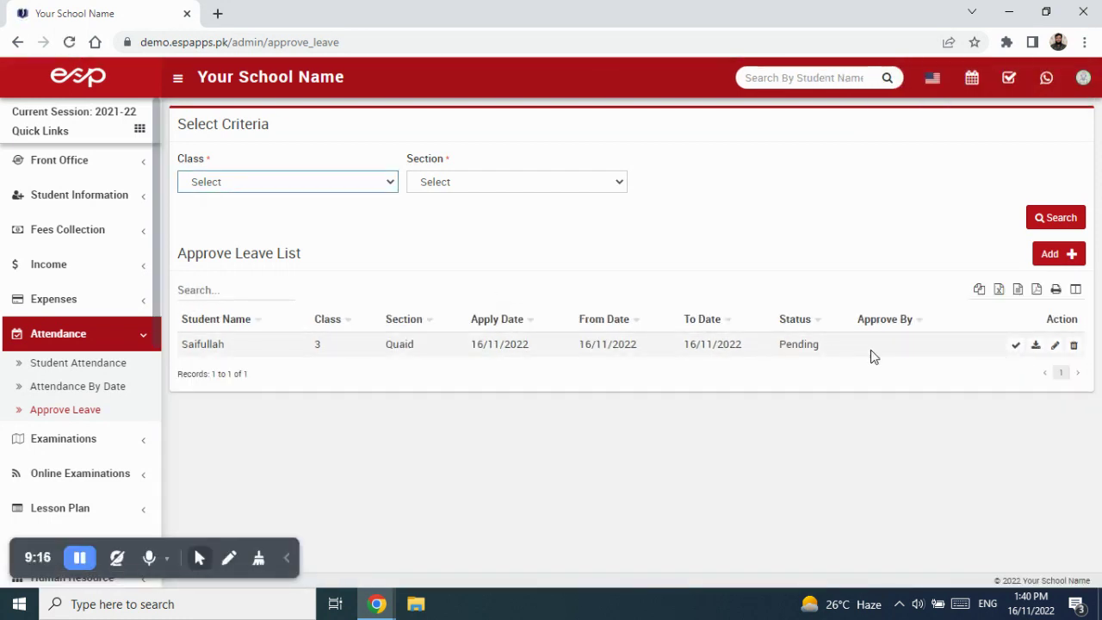
left_click(1015, 347)
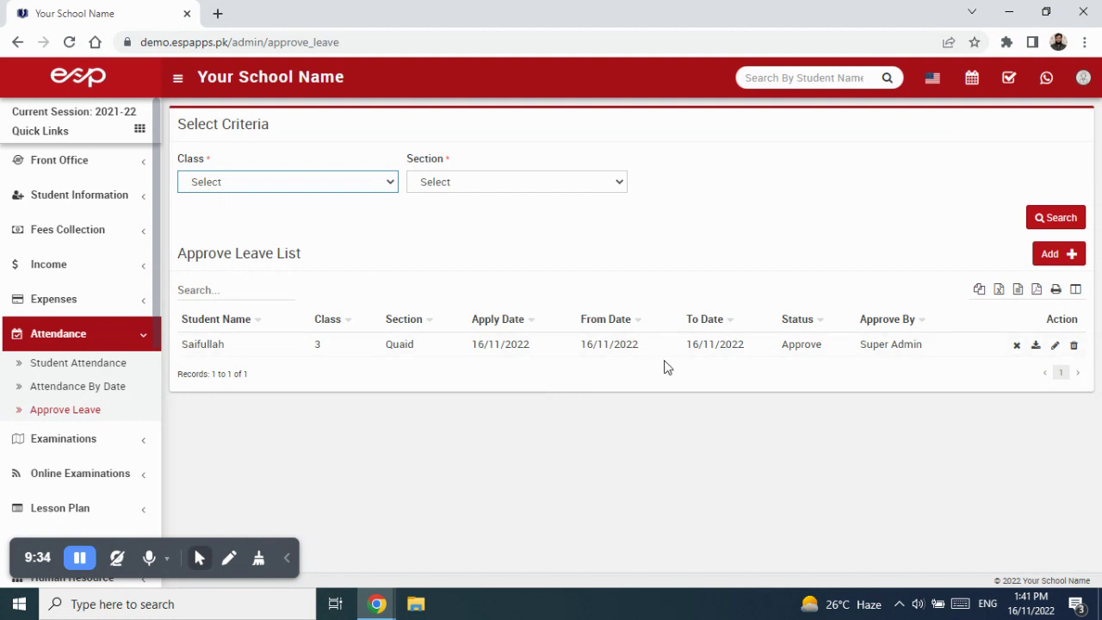
- Open the Student Attendance Type Report among the attendance reports
left_click(109, 338)
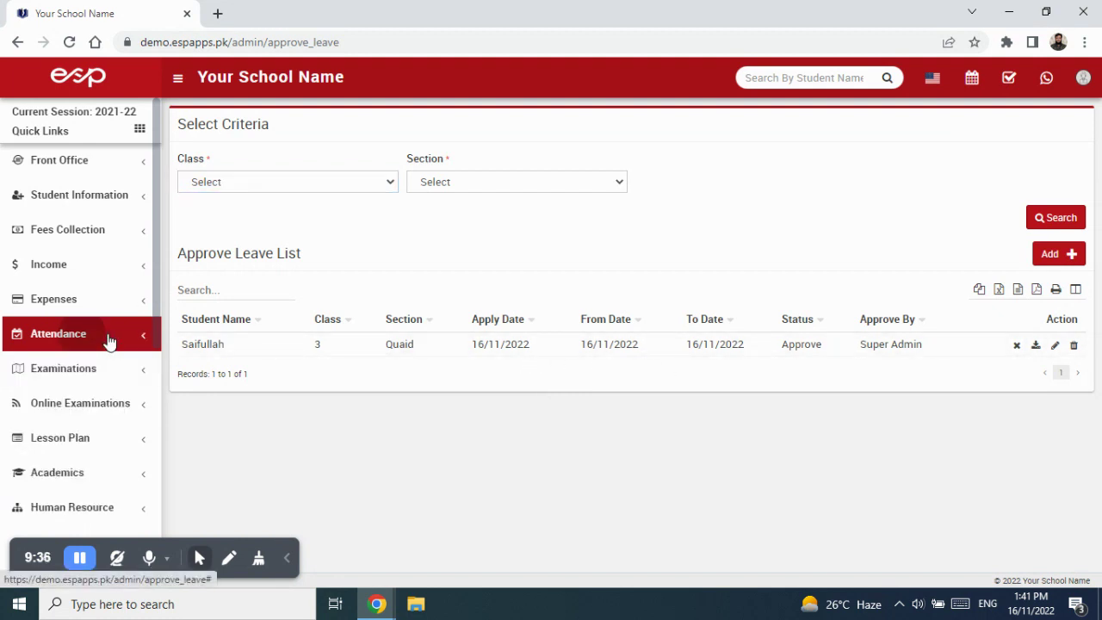
scroll(109, 340, "down", 5)
left_click(76, 500)
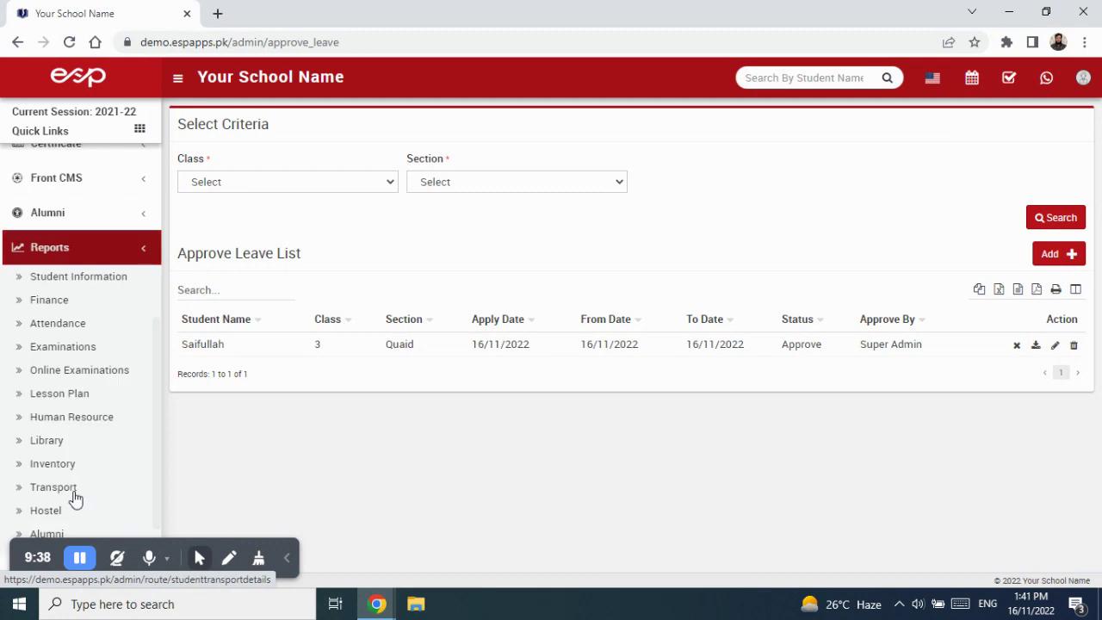
left_click(86, 326)
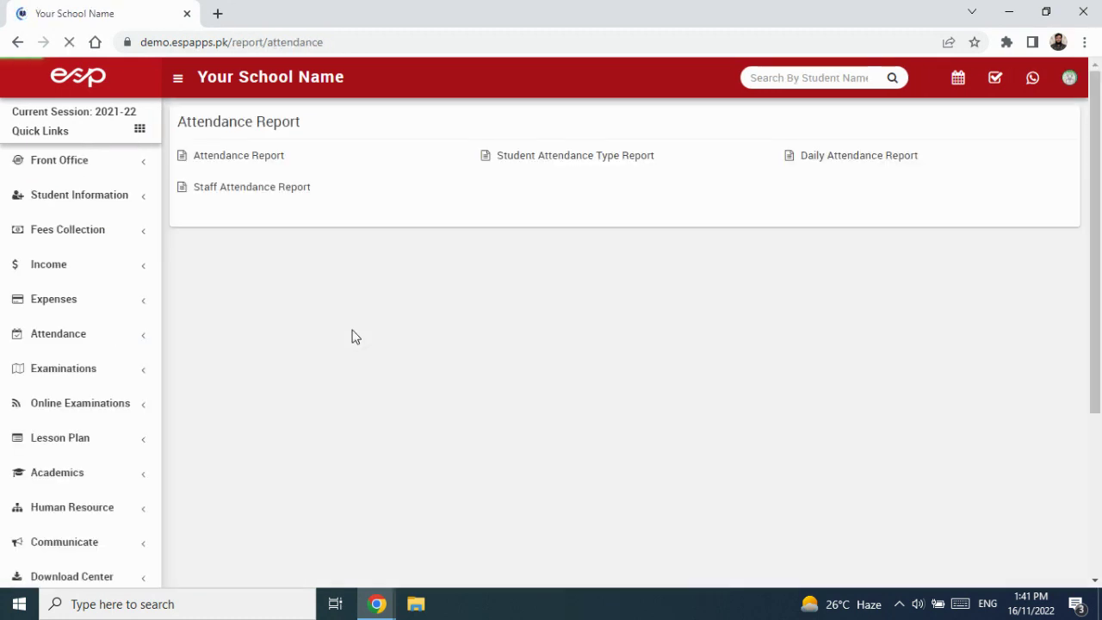
left_click(565, 160)
- Search the report for today's Absent (A) students in class 3, section Quaid
left_click(290, 309)
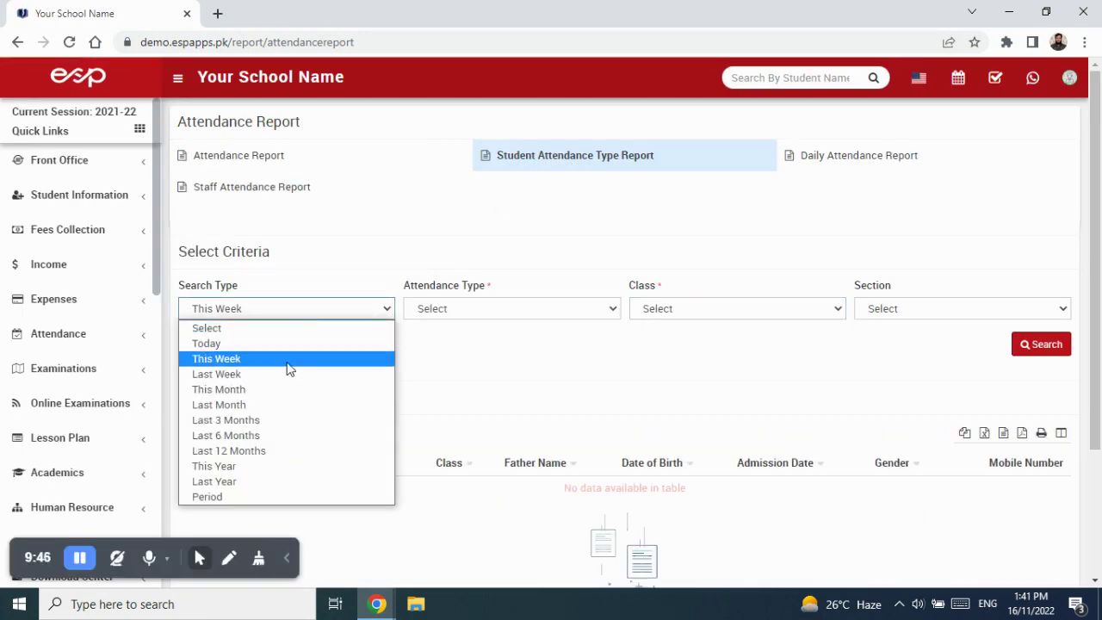
left_click(296, 344)
left_click(511, 309)
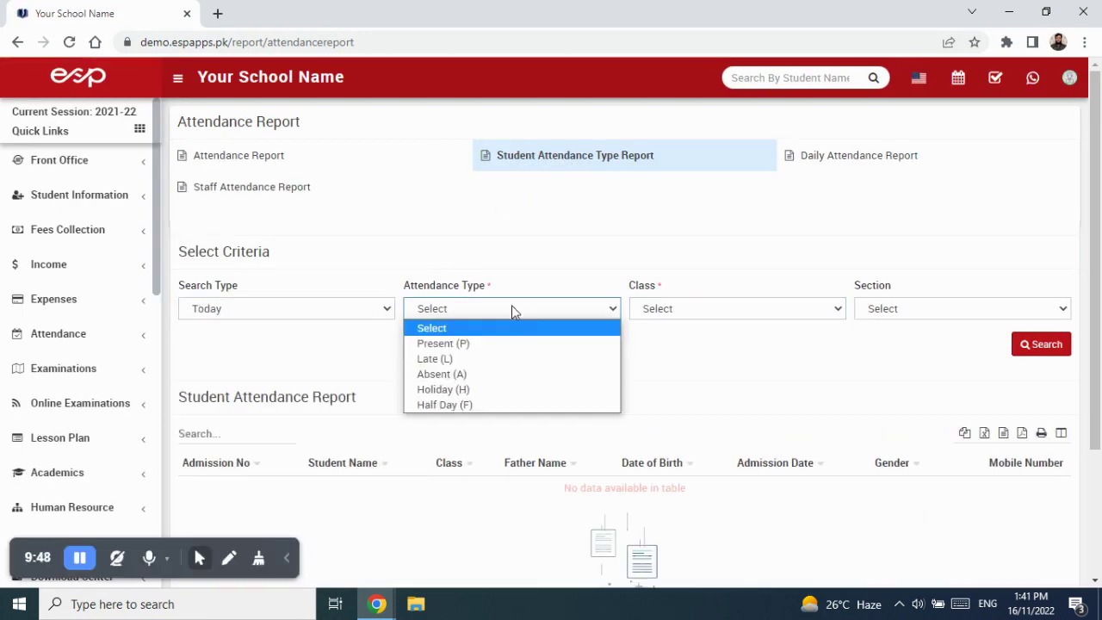
left_click(508, 373)
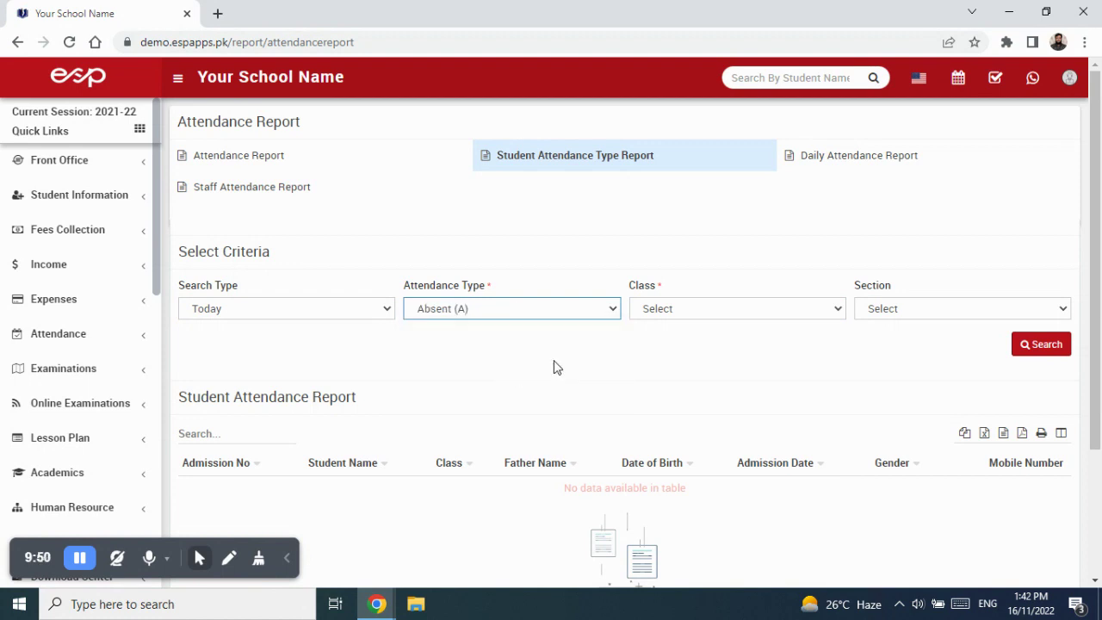
left_click(679, 310)
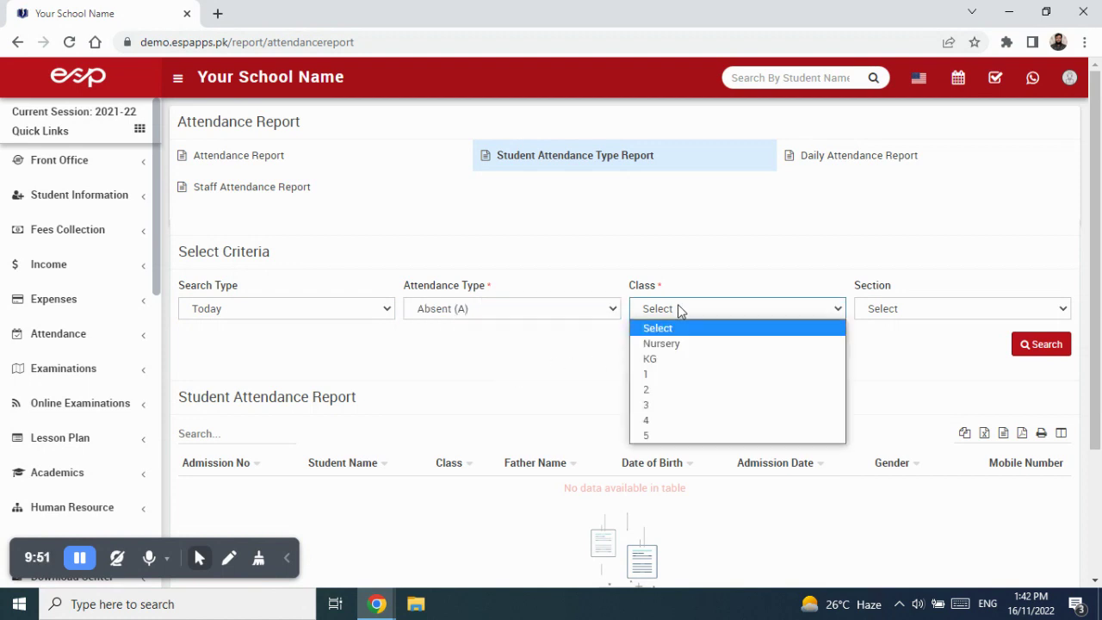
left_click(677, 404)
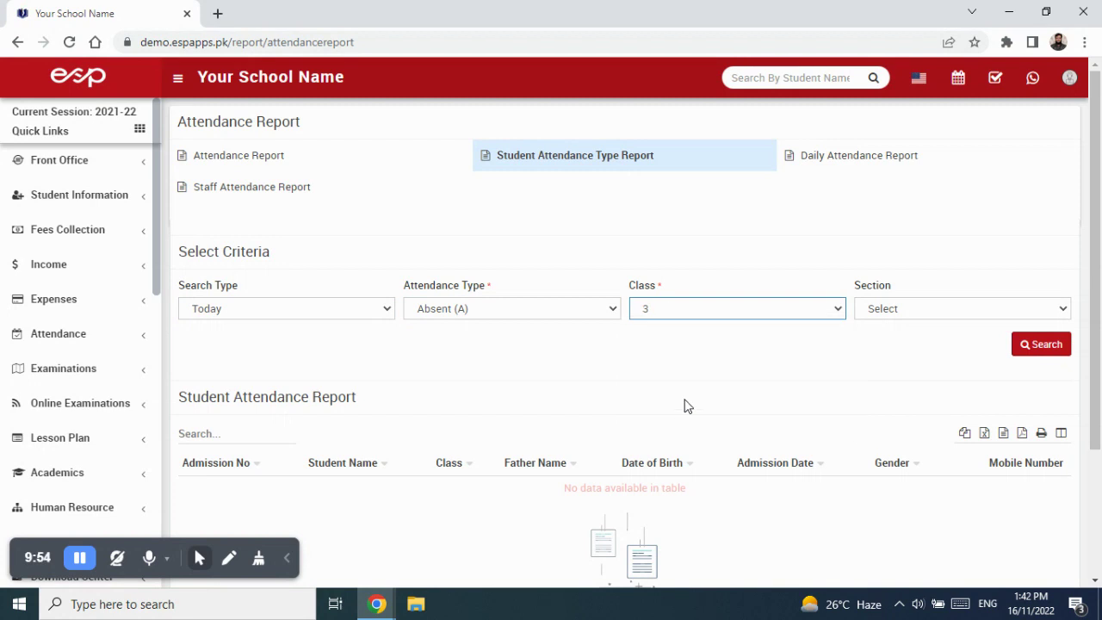
left_click(937, 311)
left_click(923, 344)
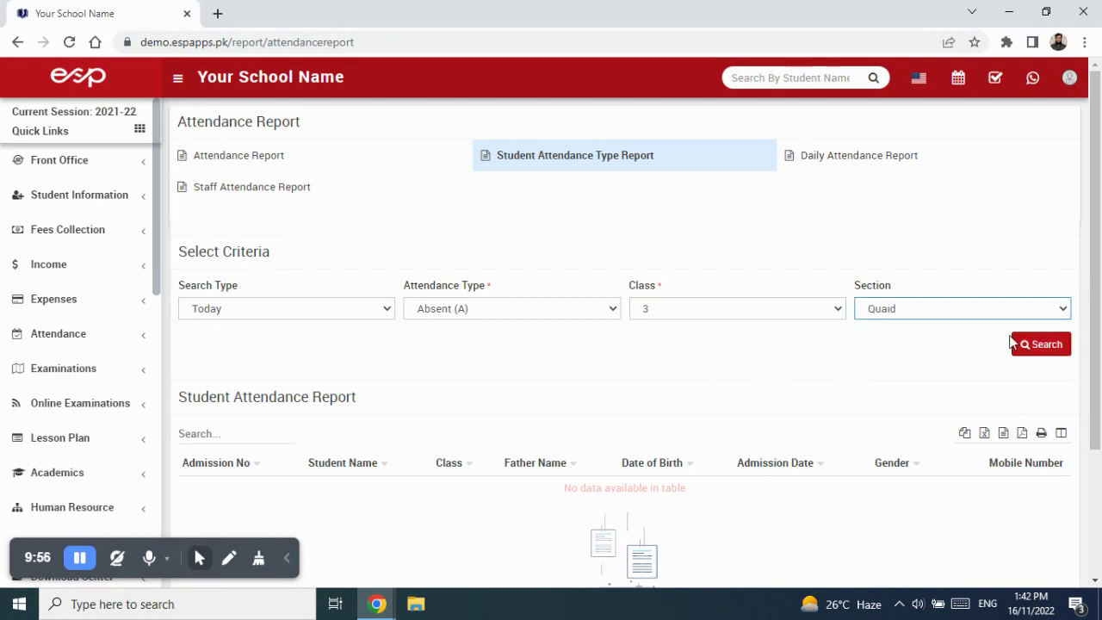
left_click(1052, 346)
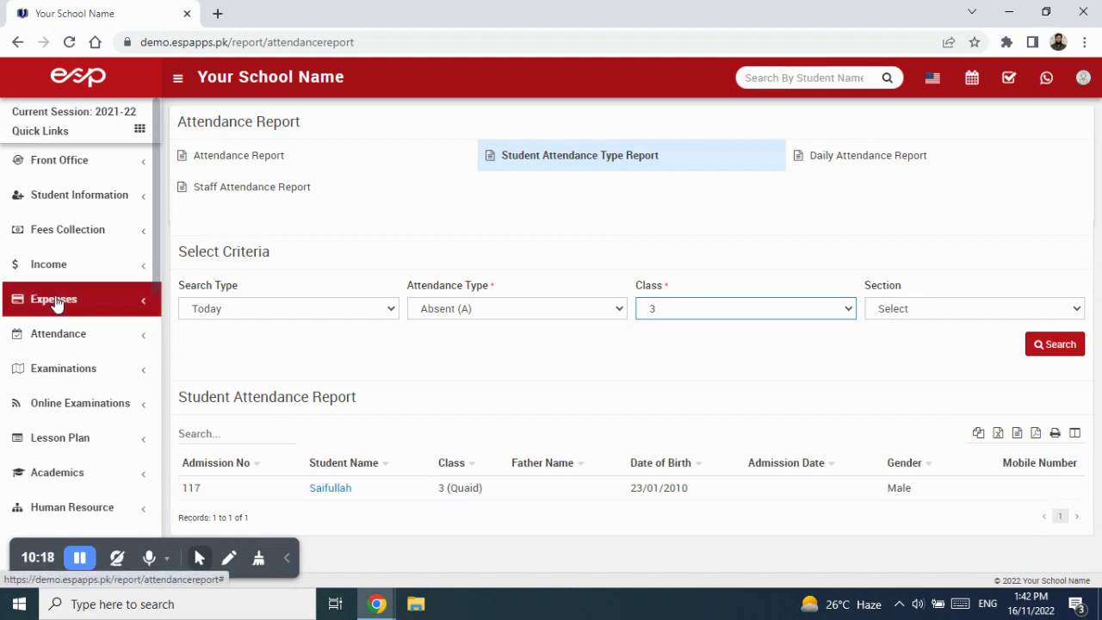
- Open the Student Attendance page
left_click(60, 334)
left_click(70, 369)
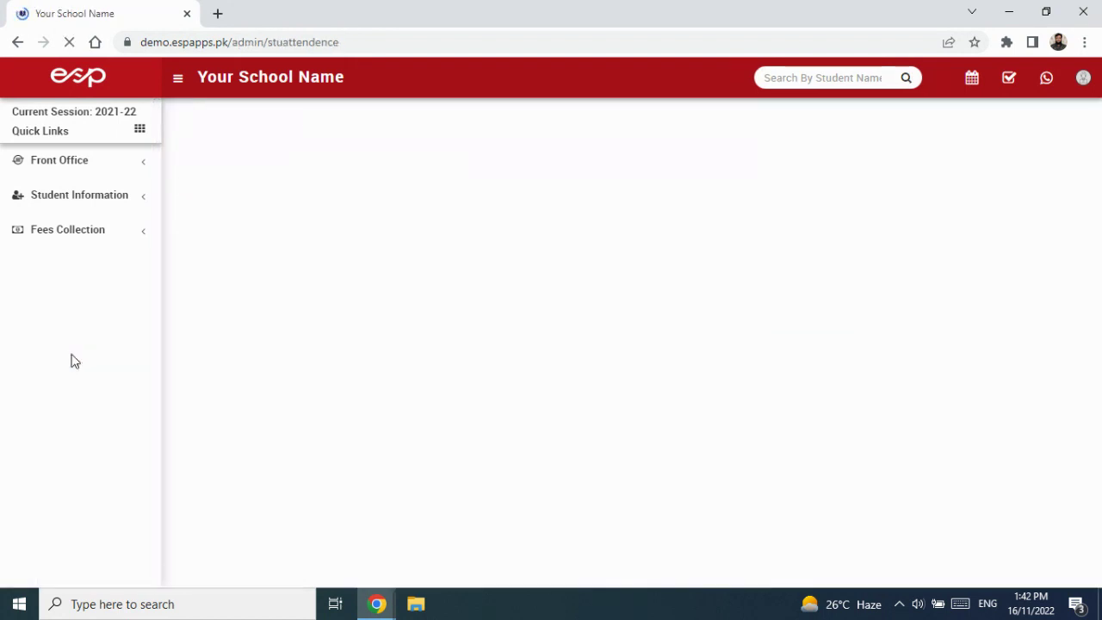